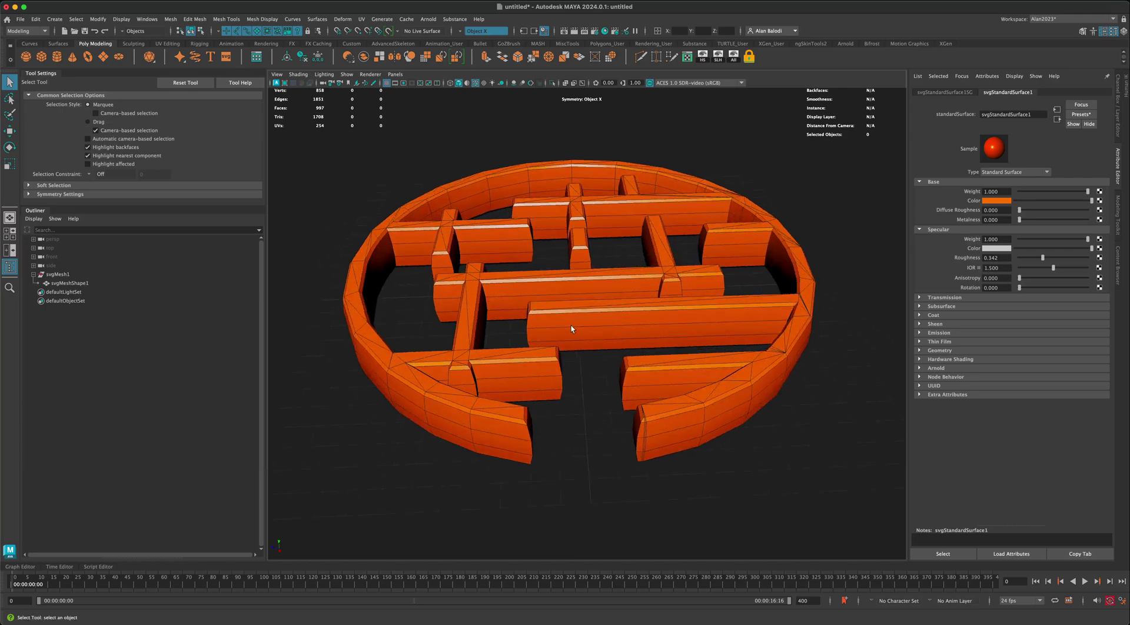
Examine the orange extruded circular logo mesh from several angles
{"action": "left_click_drag", "start_coordinate": [530, 175], "coordinate": [530, 175]}
{"action": "left_click_drag", "start_coordinate": [530, 175], "coordinate": [548, 153], "text": "alt"}
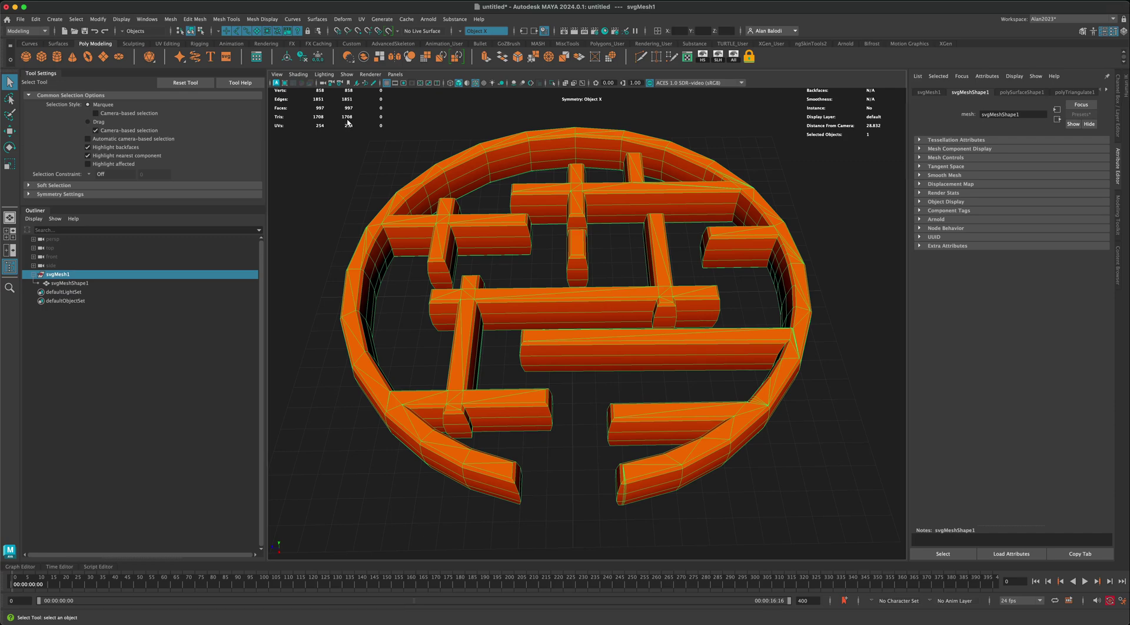
{"action": "left_click_drag", "start_coordinate": [505, 201], "coordinate": [494, 239], "text": "alt"}
{"action": "left_click_drag", "start_coordinate": [572, 192], "coordinate": [517, 257], "text": "alt"}
{"action": "left_click", "coordinate": [527, 252]}
{"action": "scroll", "coordinate": [517, 257], "scroll_direction": "down", "scroll_amount": 2}
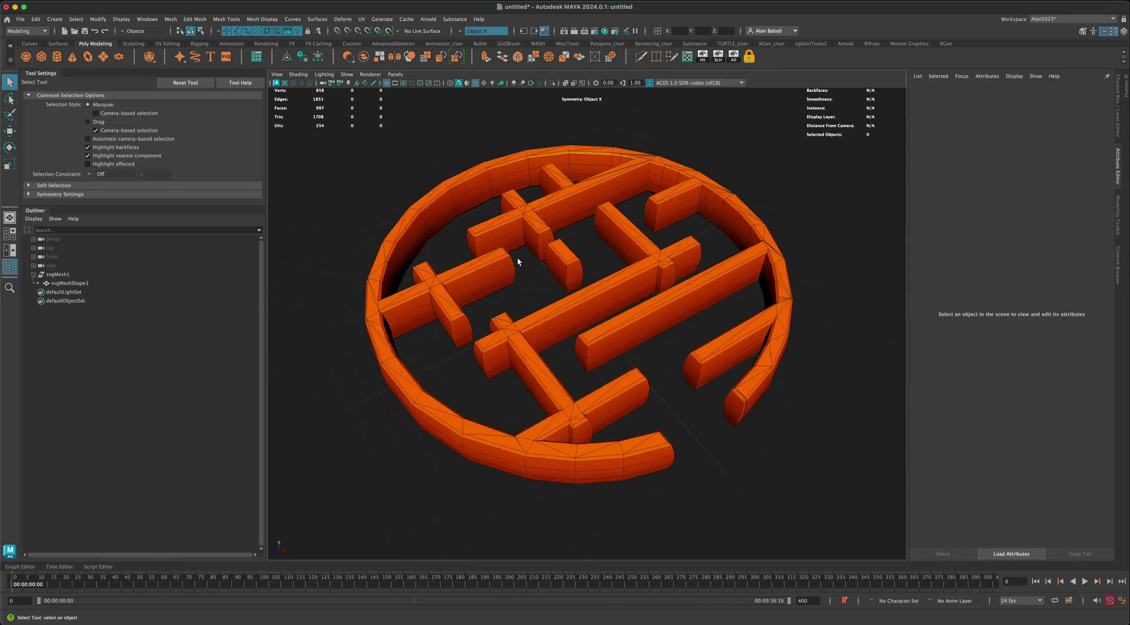
Start a new empty scene, discarding the unsaved changes
{"action": "left_click", "coordinate": [20, 19]}
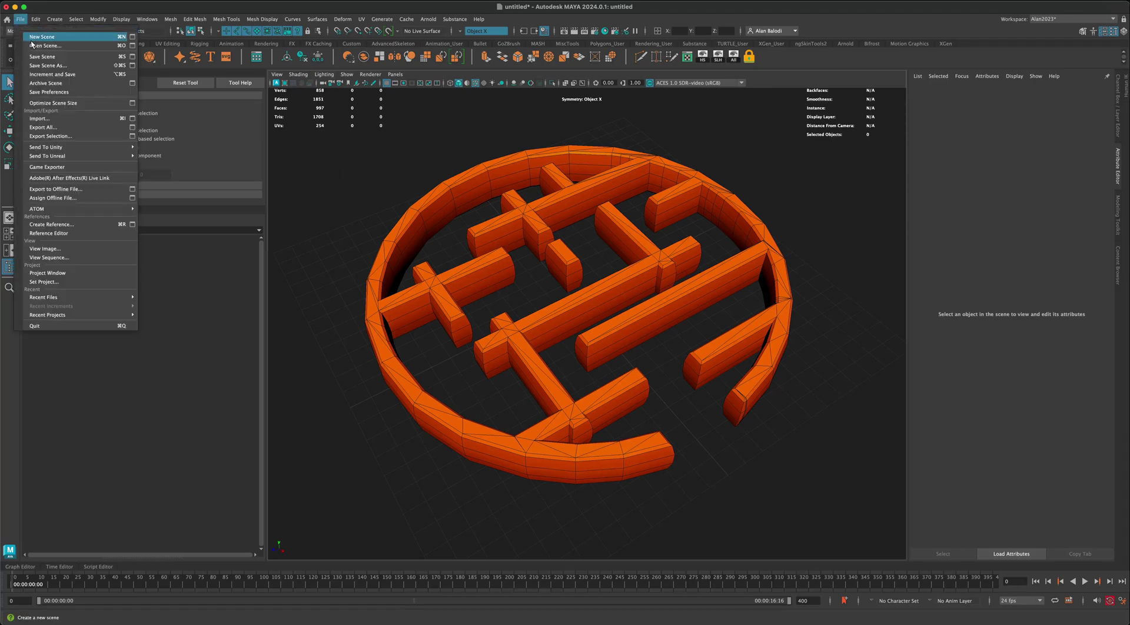
{"action": "left_click", "coordinate": [33, 39]}
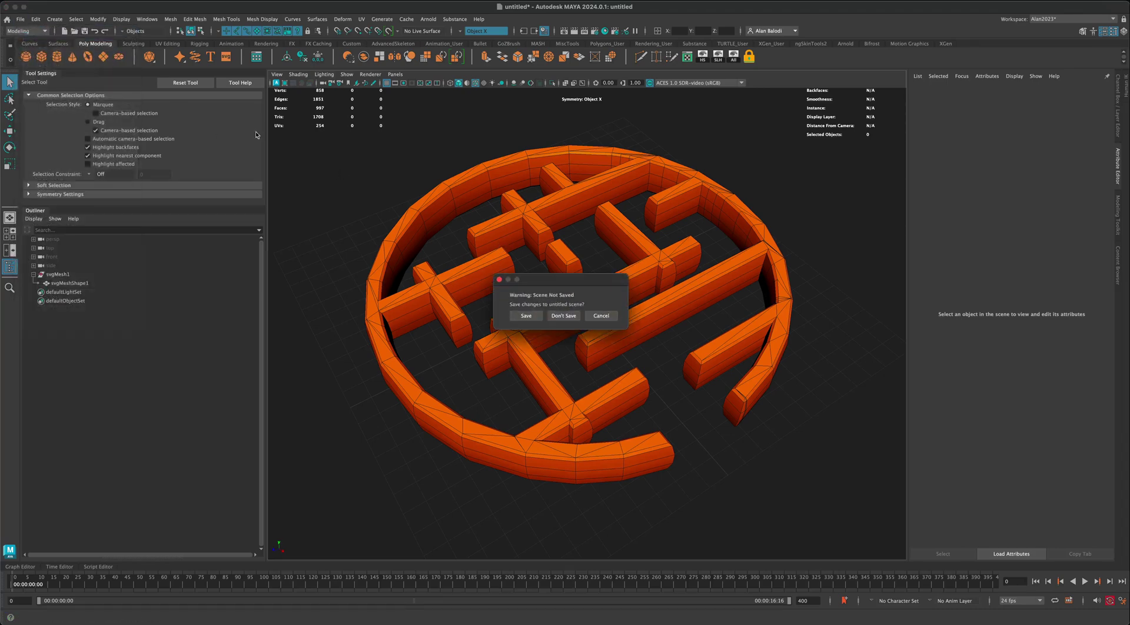
{"action": "left_click", "coordinate": [552, 315]}
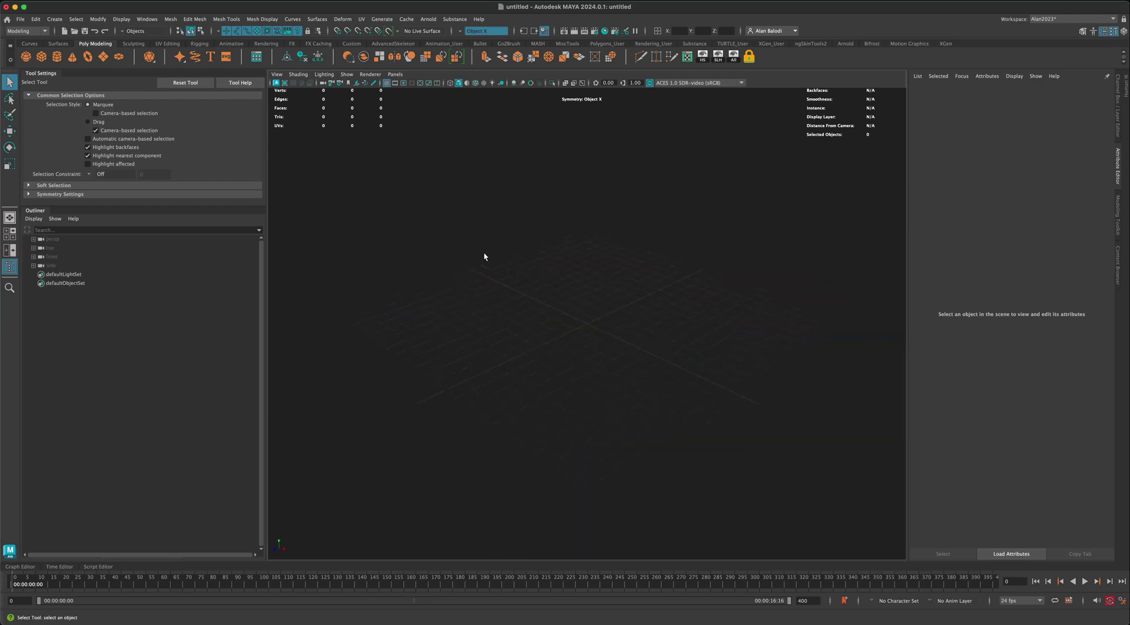
{"action": "left_click_drag", "start_coordinate": [484, 256], "coordinate": [426, 247], "text": "alt"}
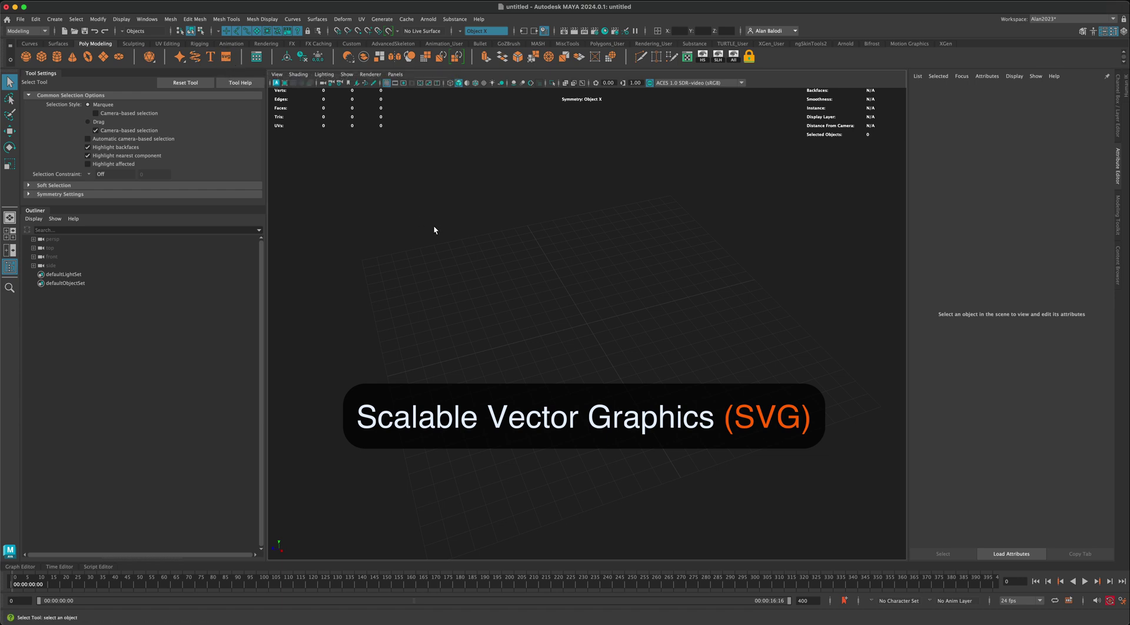
{"action": "scroll", "coordinate": [458, 260], "scroll_direction": "up", "scroll_amount": 3}
{"action": "scroll", "coordinate": [469, 271], "scroll_direction": "up", "scroll_amount": 2}
{"action": "left_click_drag", "start_coordinate": [470, 269], "coordinate": [504, 303], "text": "alt"}
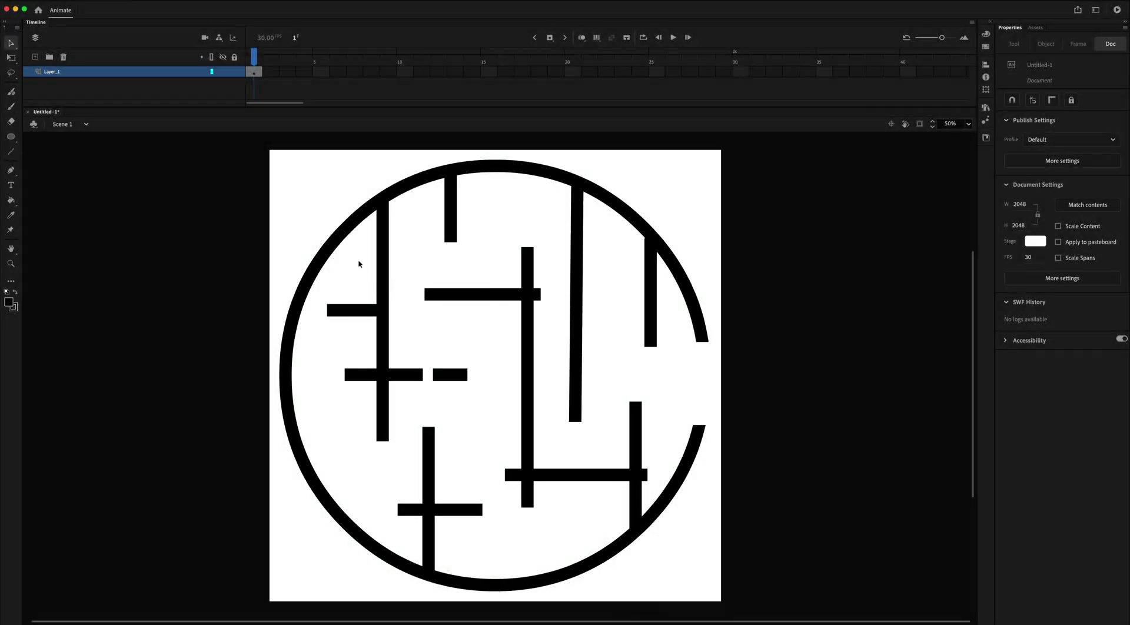
Switch to Adobe Animate and create a new blank 2048 × 2048 document
{"action": "left_click", "coordinate": [44, 6]}
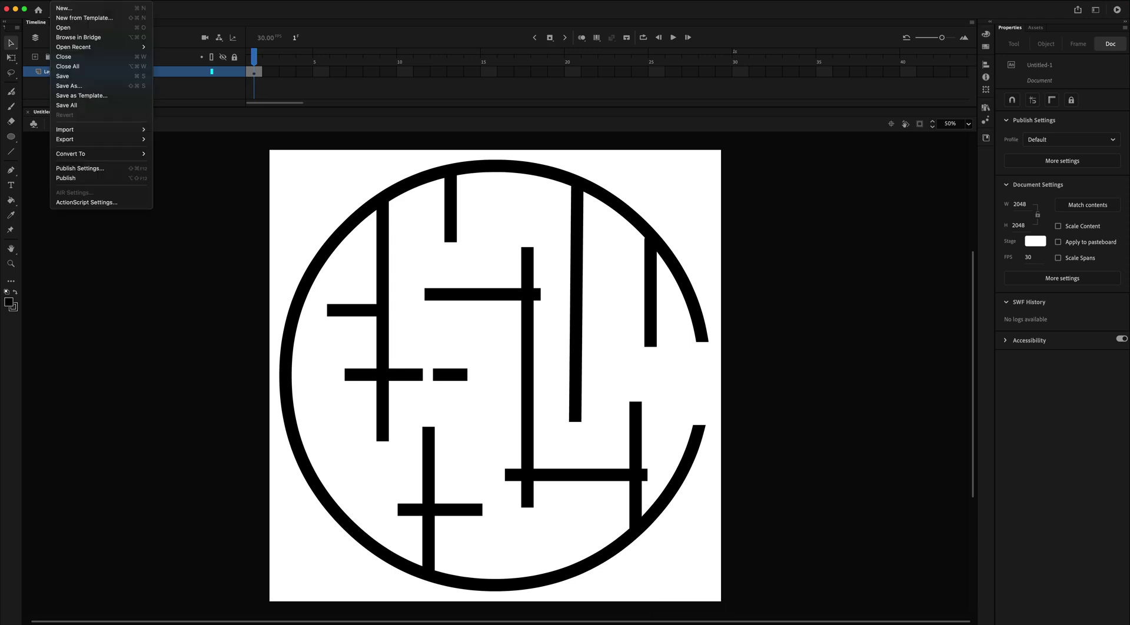
{"action": "left_click", "coordinate": [64, 18]}
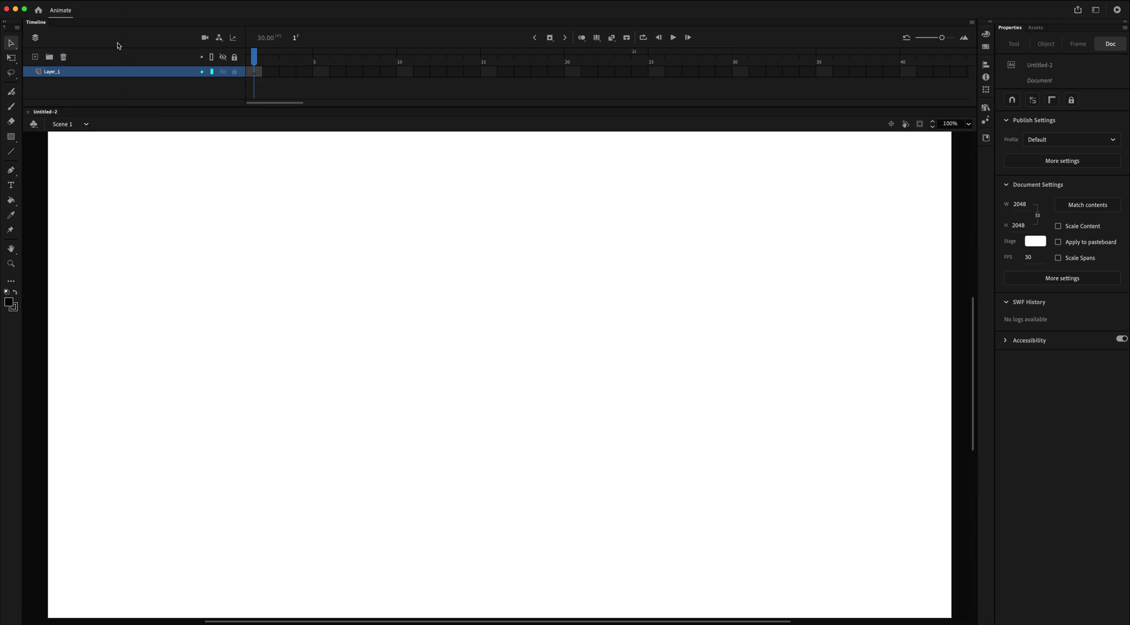
{"action": "left_click", "coordinate": [11, 264]}
{"action": "left_click", "coordinate": [407, 331], "text": "alt"}
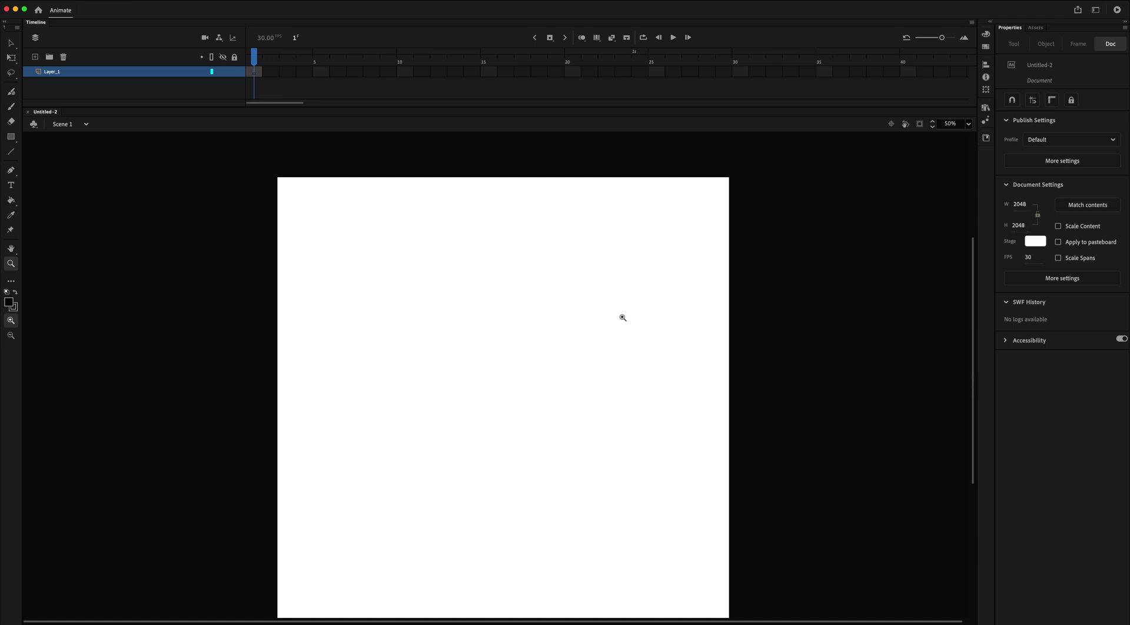
{"action": "left_click_drag", "start_coordinate": [973, 274], "coordinate": [974, 283]}
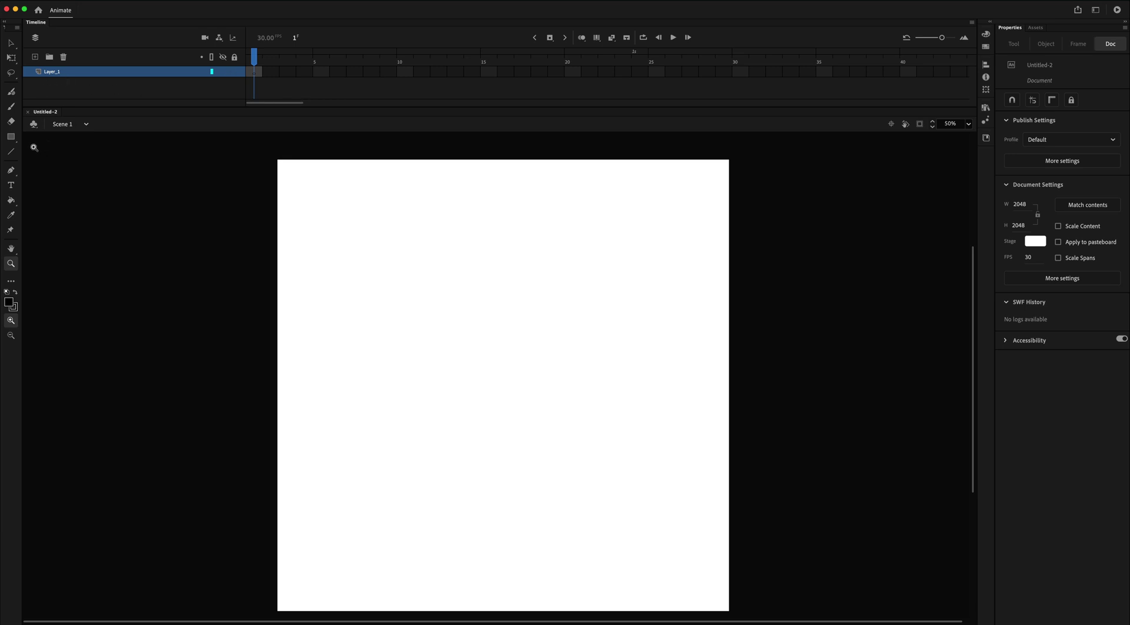
Draw a circle about 1904 px in diameter on the stage, with no fill and a black stroke of size 65
{"action": "left_click", "coordinate": [11, 138]}
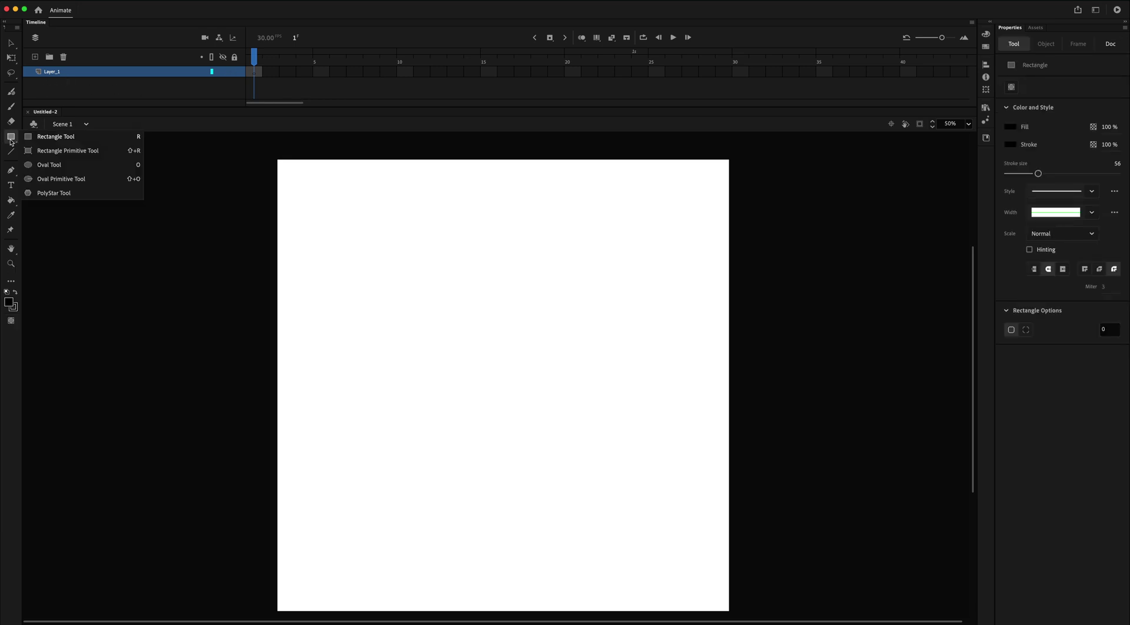
{"action": "left_click", "coordinate": [69, 168]}
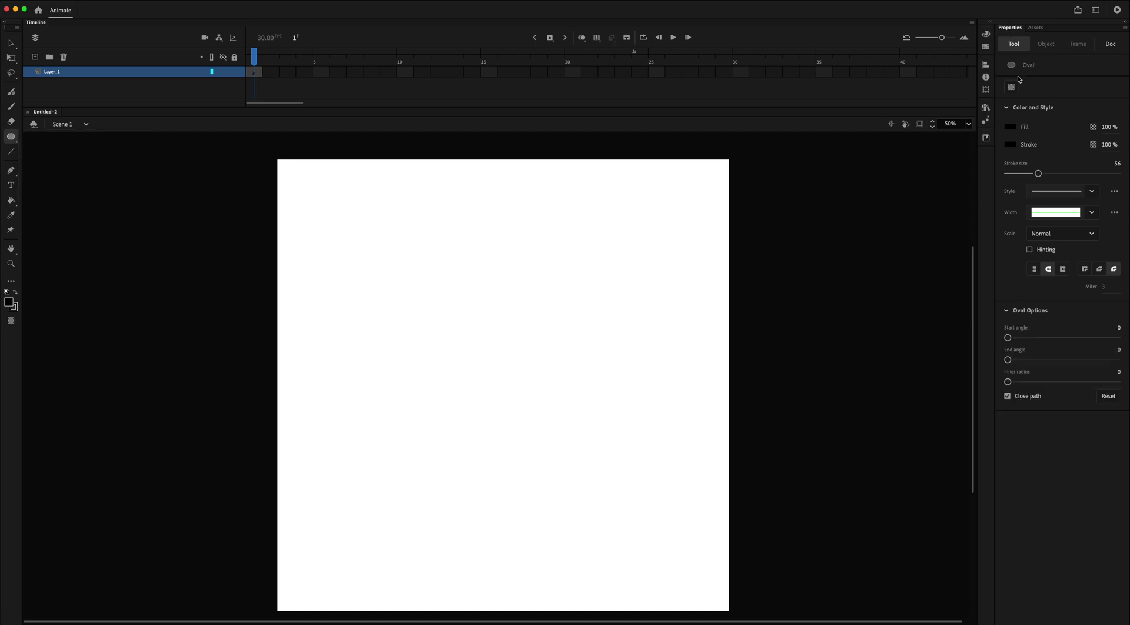
{"action": "left_click", "coordinate": [1012, 130]}
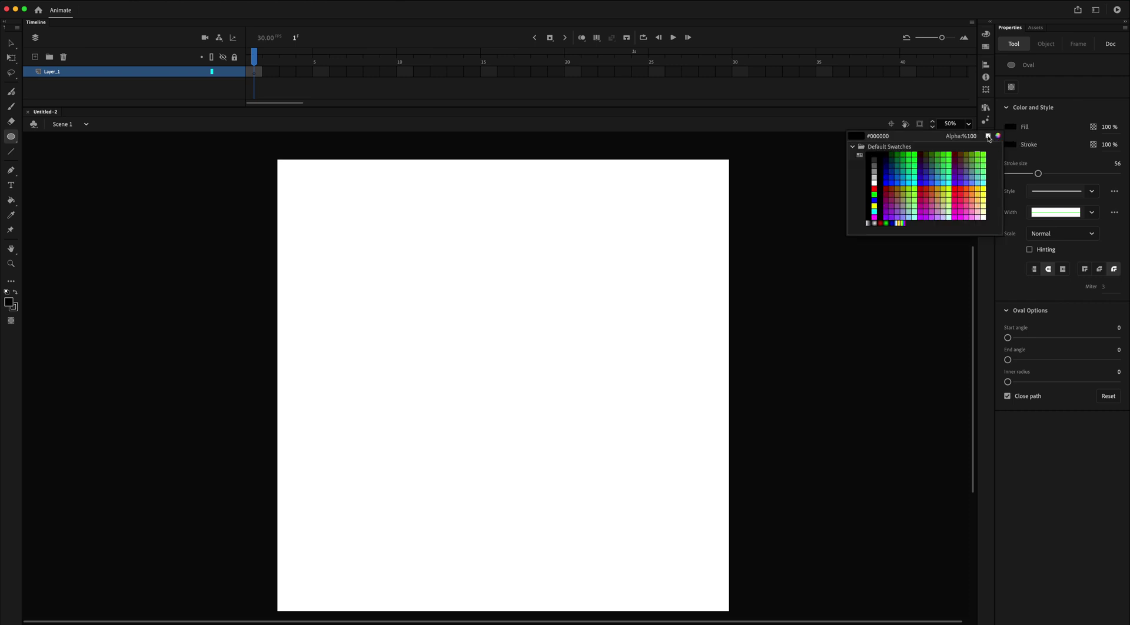
{"action": "left_click", "coordinate": [989, 136]}
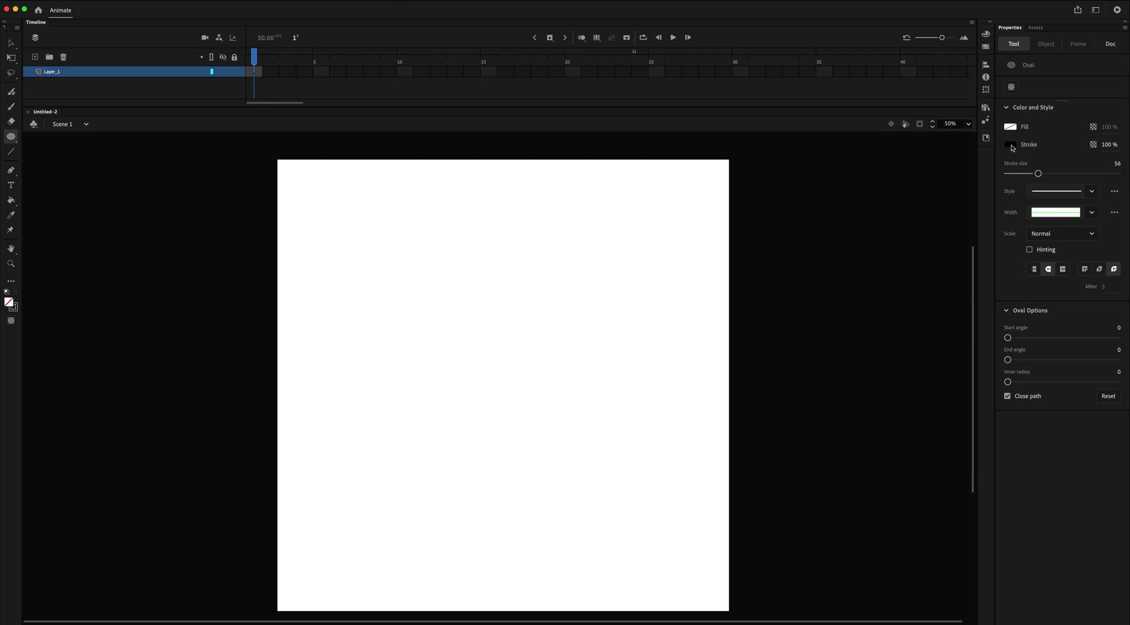
{"action": "left_click", "coordinate": [1037, 174]}
{"action": "left_click_drag", "start_coordinate": [1038, 174], "coordinate": [1044, 174]}
{"action": "mouse_move", "coordinate": [510, 376]}
{"action": "left_mouse_down", "text": "alt+shift"}
{"action": "mouse_move", "coordinate": [598, 465]}
{"action": "mouse_move", "coordinate": [720, 528]}
{"action": "left_mouse_up", "text": "alt+shift"}
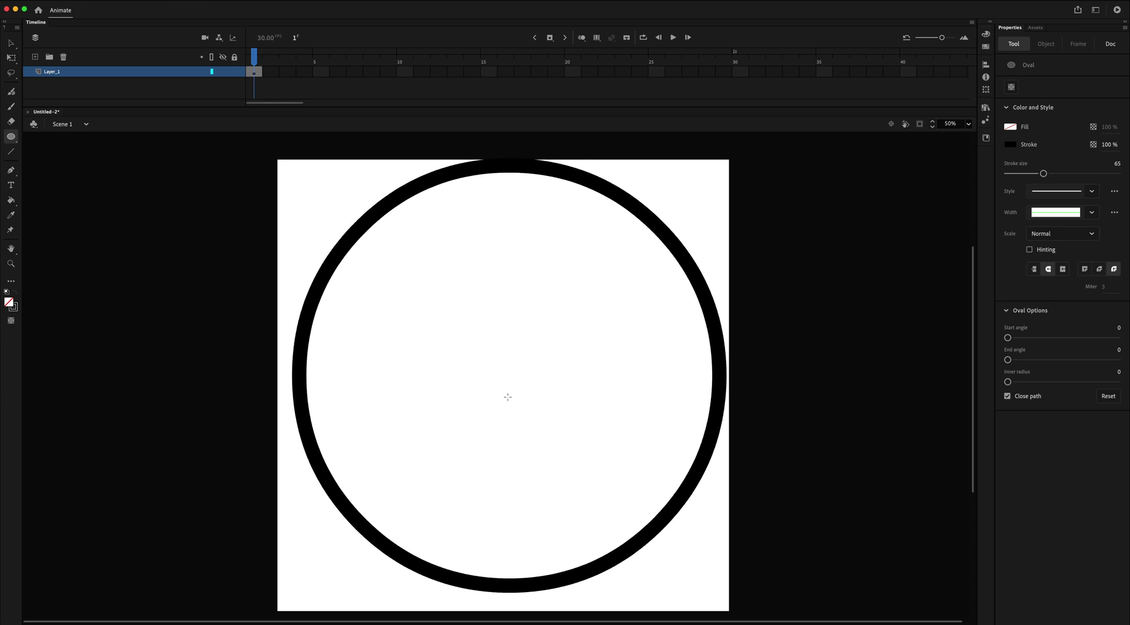
Center the circle horizontally and vertically on the stage
{"action": "left_click", "coordinate": [10, 43]}
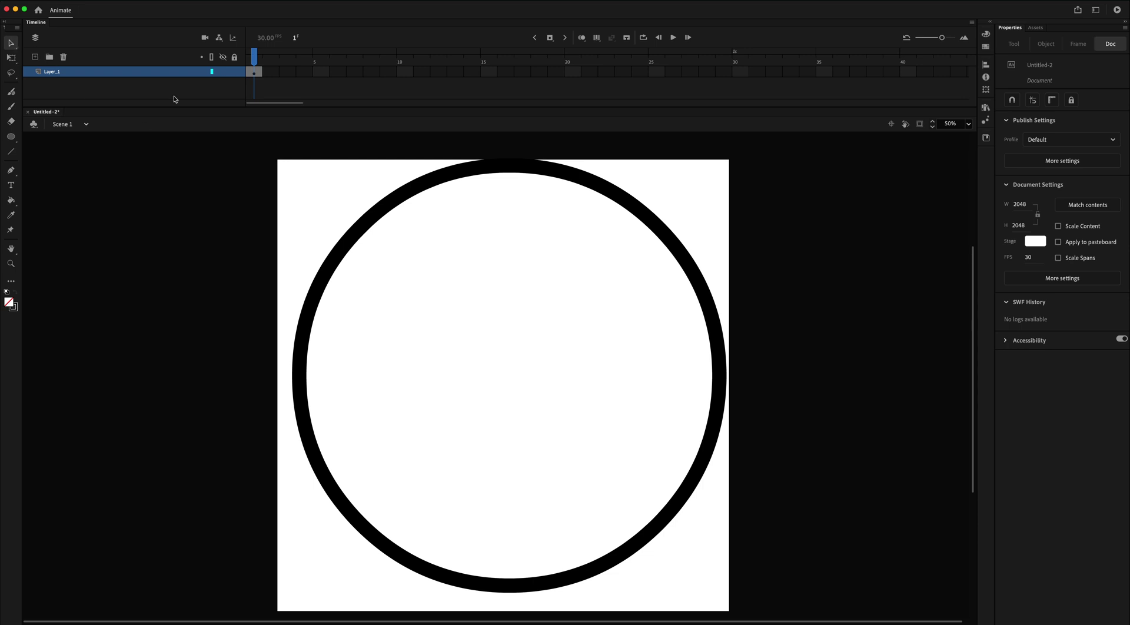
{"action": "left_click", "coordinate": [367, 227]}
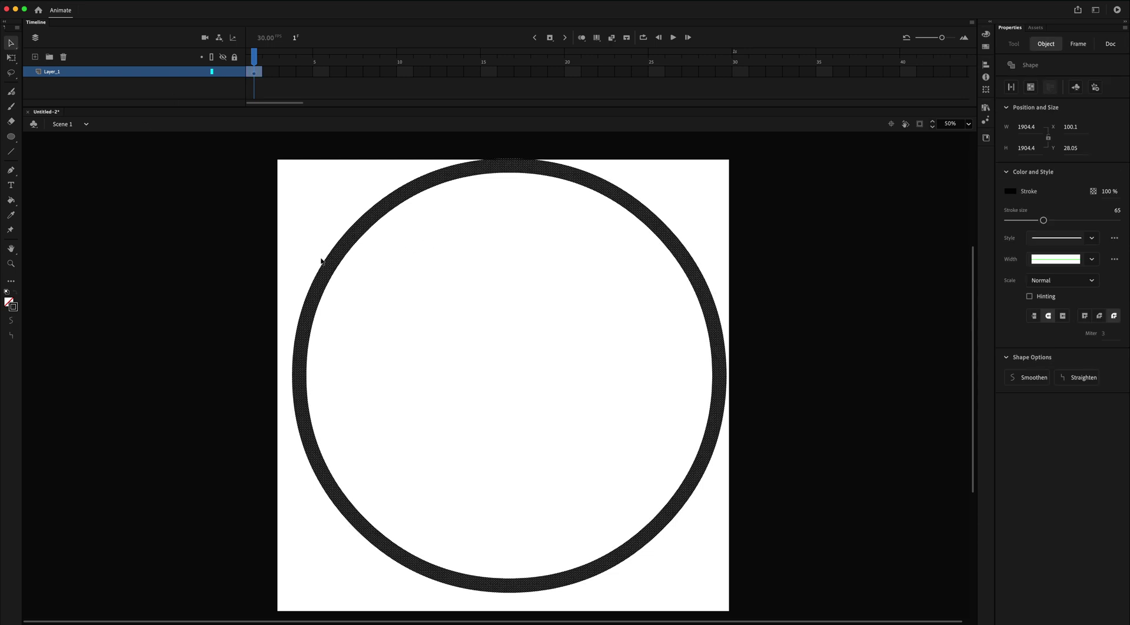
{"action": "key", "text": "super+k"}
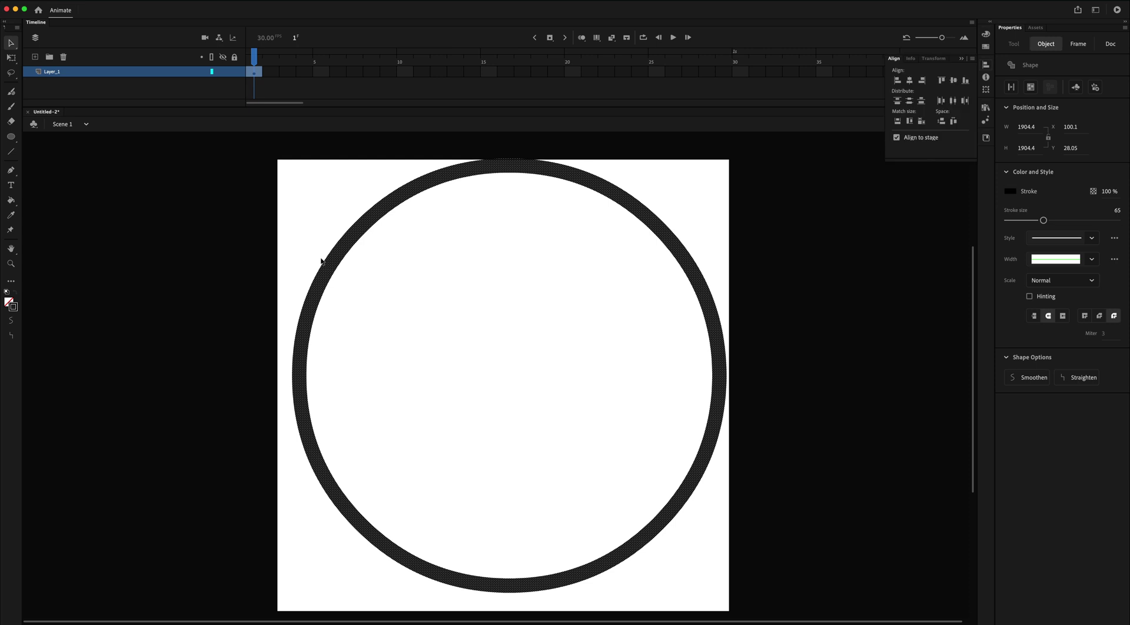
{"action": "left_click", "coordinate": [911, 80]}
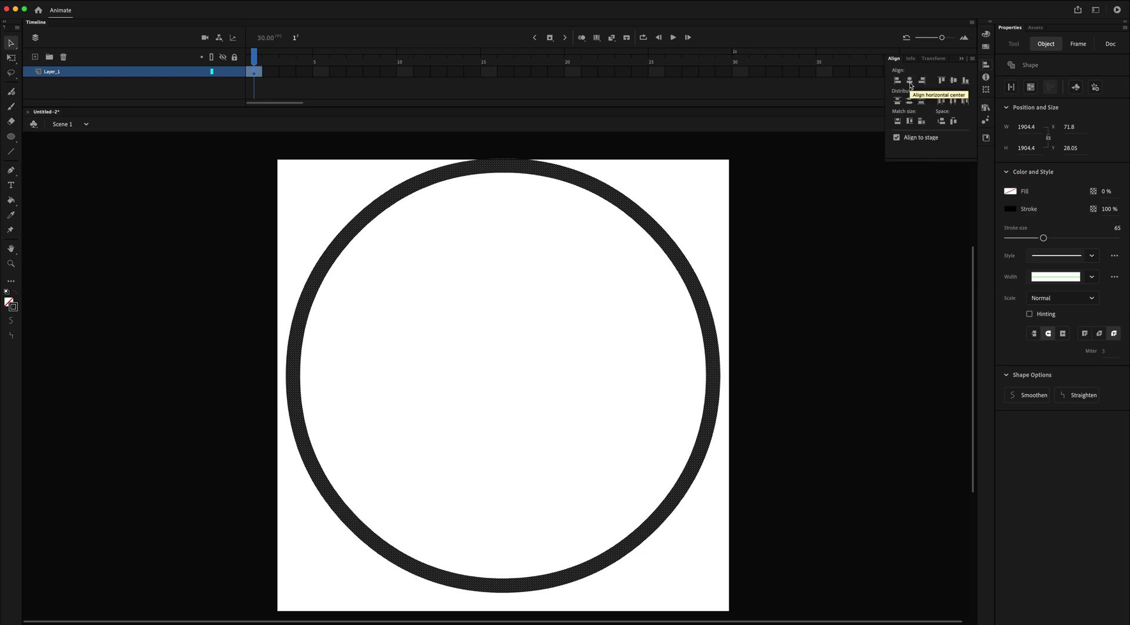
{"action": "left_click", "coordinate": [953, 80]}
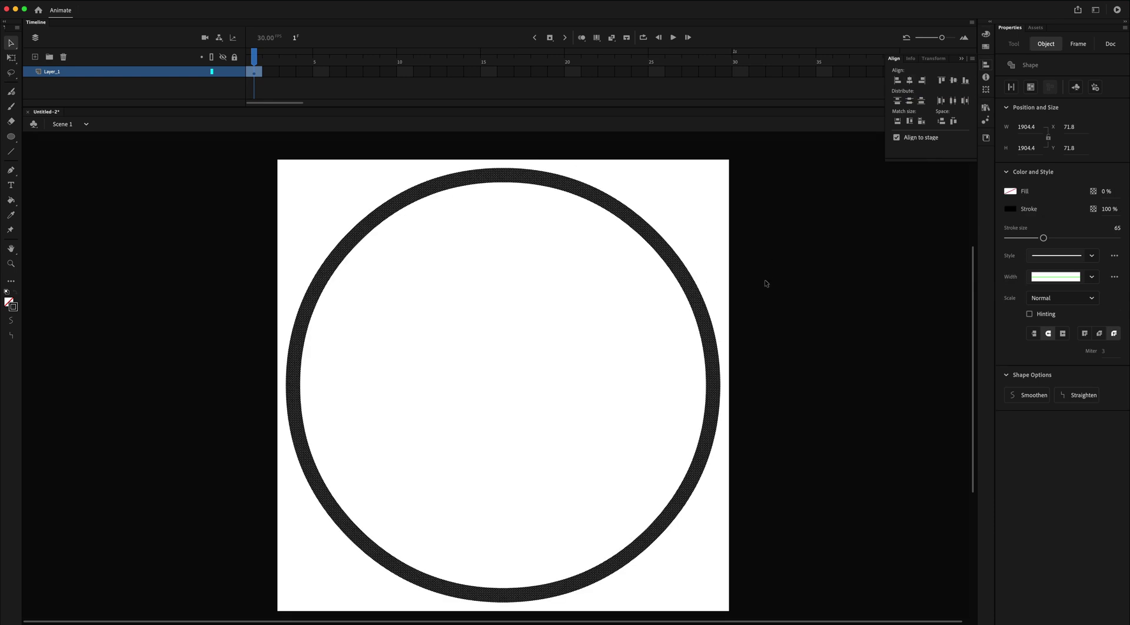
Reduce the circle's stroke size to 61
{"action": "left_click", "coordinate": [538, 224]}
{"action": "left_click", "coordinate": [492, 184]}
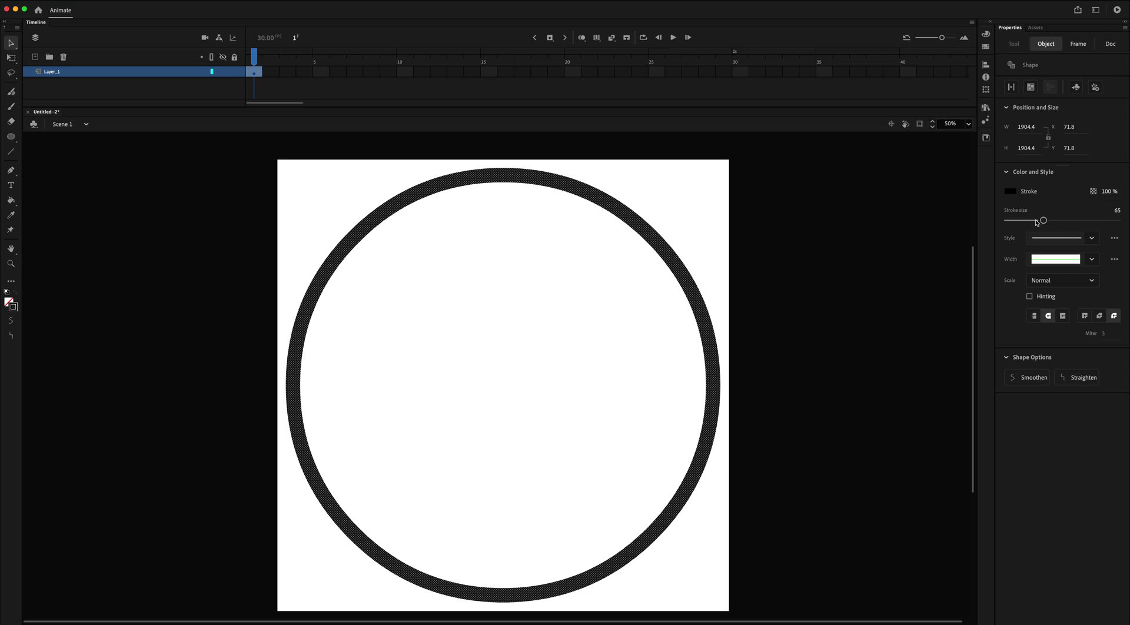
{"action": "mouse_move", "coordinate": [1044, 222]}
{"action": "left_mouse_down"}
{"action": "mouse_move", "coordinate": [1022, 222]}
{"action": "mouse_move", "coordinate": [1053, 222]}
{"action": "mouse_move", "coordinate": [1041, 220]}
{"action": "left_mouse_up"}
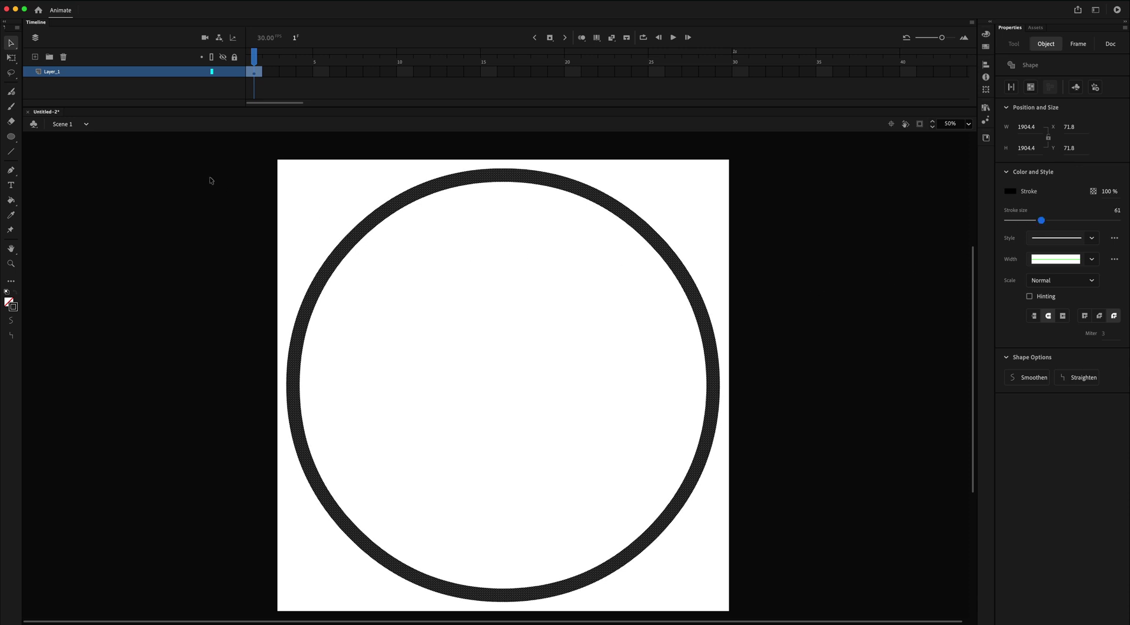
{"action": "left_click", "coordinate": [171, 200]}
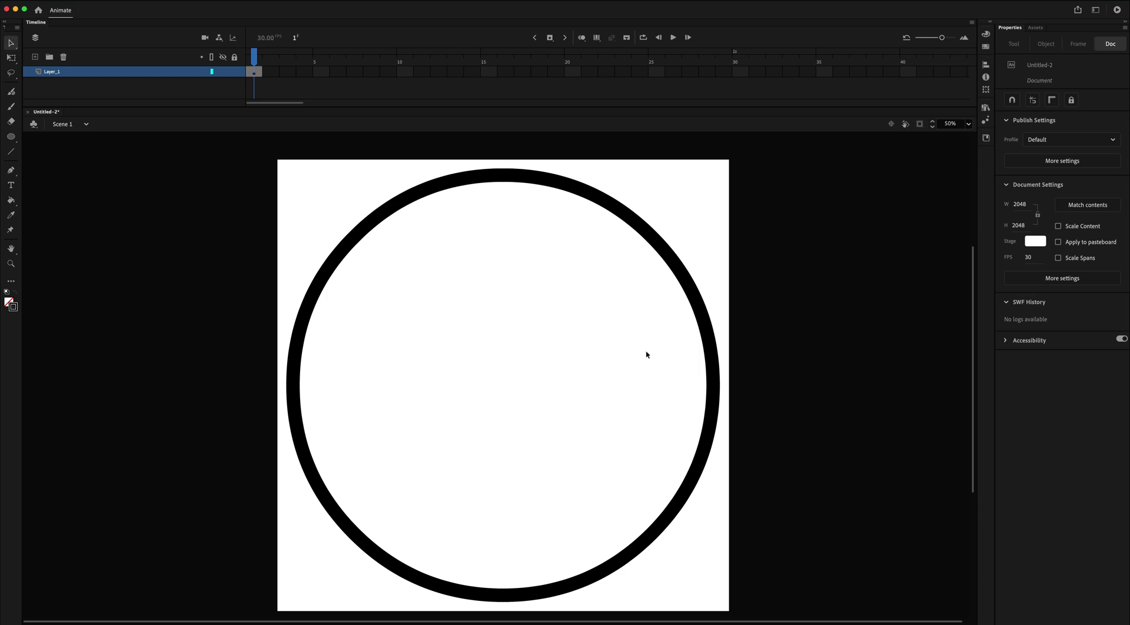
Draw a straight vertical line across the circle's upper-right edge and delete the part that sticks out beyond the circle
{"action": "left_click", "coordinate": [11, 151]}
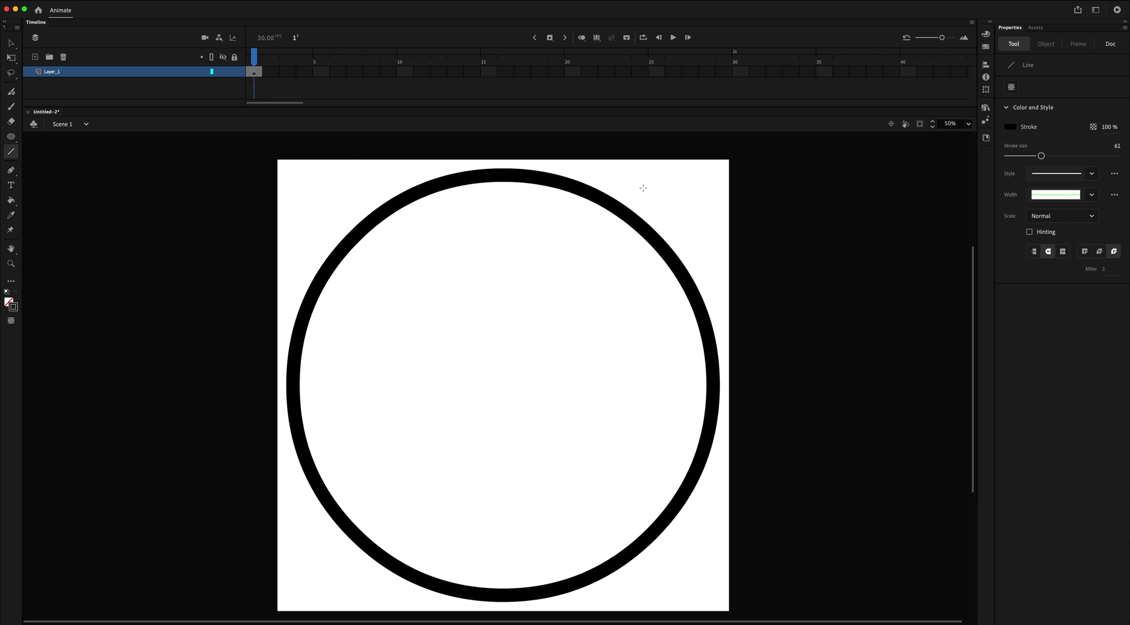
{"action": "mouse_move", "coordinate": [642, 188]}
{"action": "left_mouse_down", "text": "shift"}
{"action": "mouse_move", "coordinate": [651, 400]}
{"action": "mouse_move", "coordinate": [651, 389]}
{"action": "left_mouse_up", "text": "shift"}
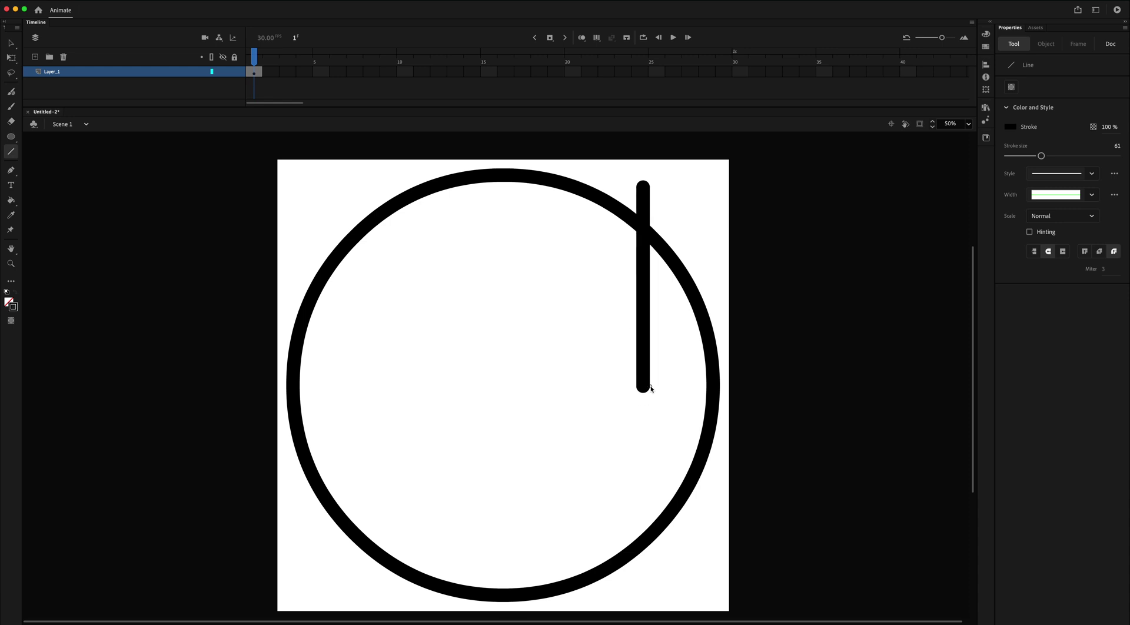
{"action": "left_click", "coordinate": [10, 43]}
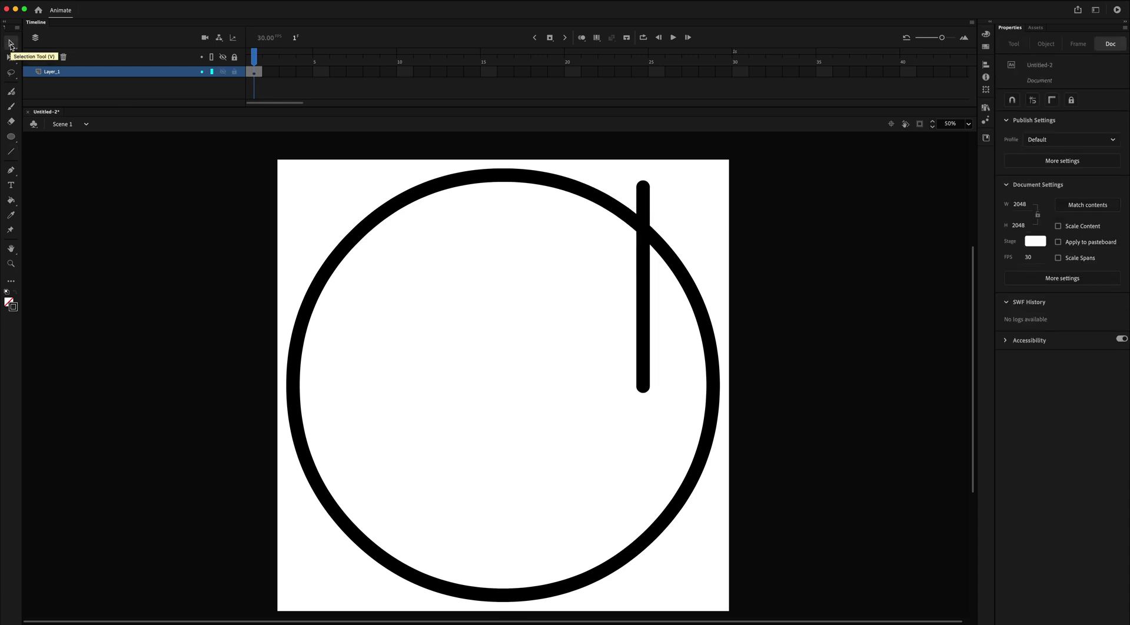
{"action": "left_click", "coordinate": [646, 204]}
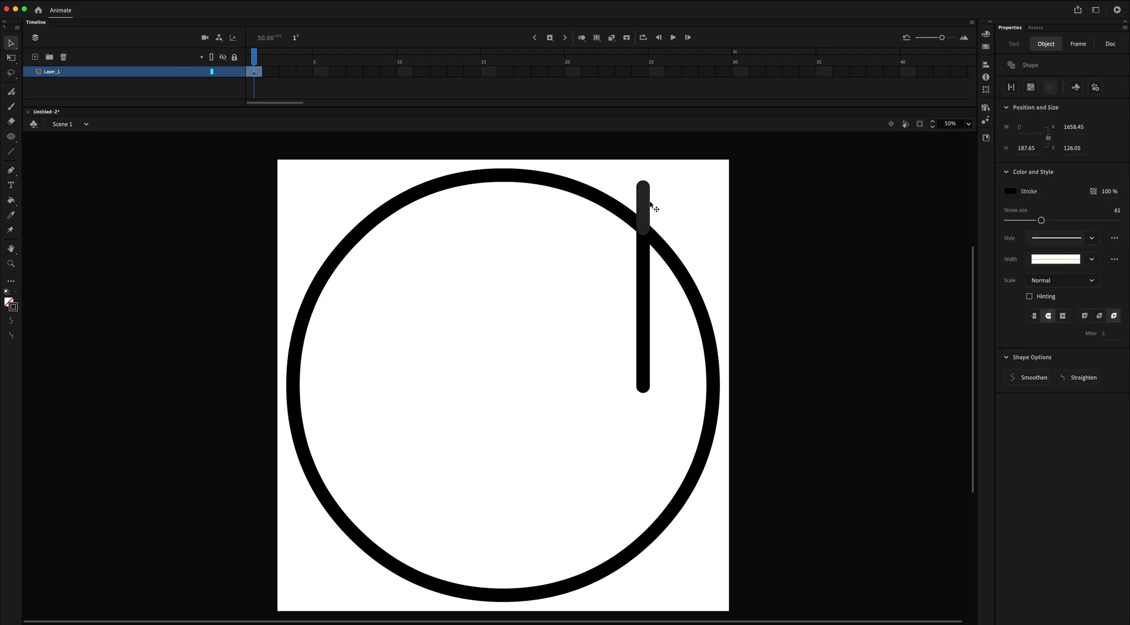
{"action": "key", "text": "Delete"}
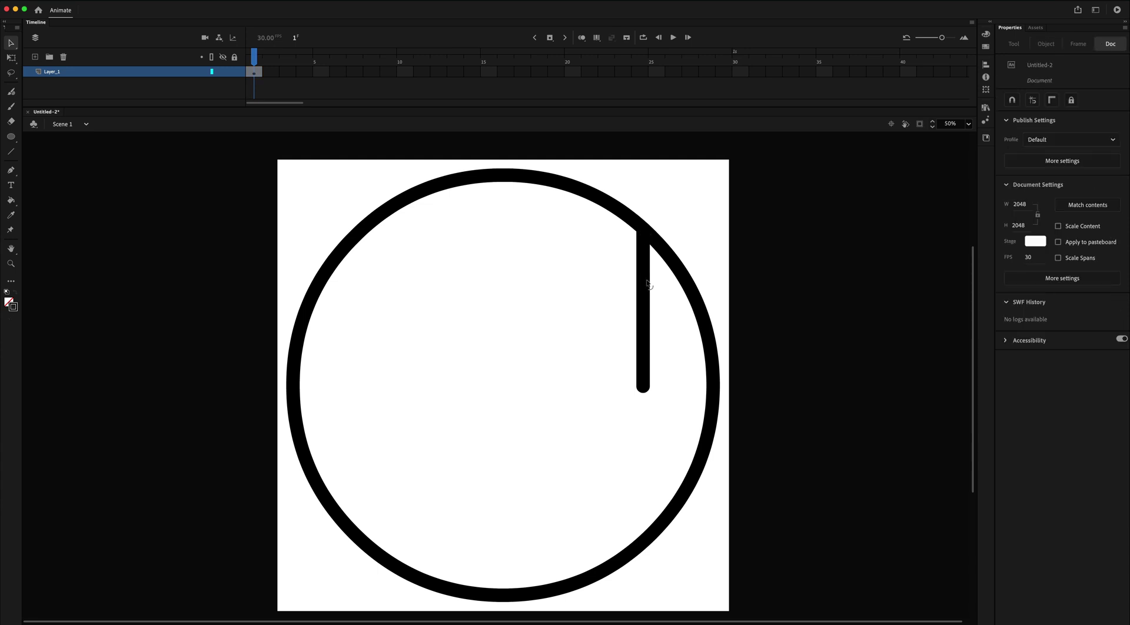
Draw two more vertical lines down from the circle's upper edge and a short horizontal line crossing the longer one
{"action": "left_click", "coordinate": [11, 151]}
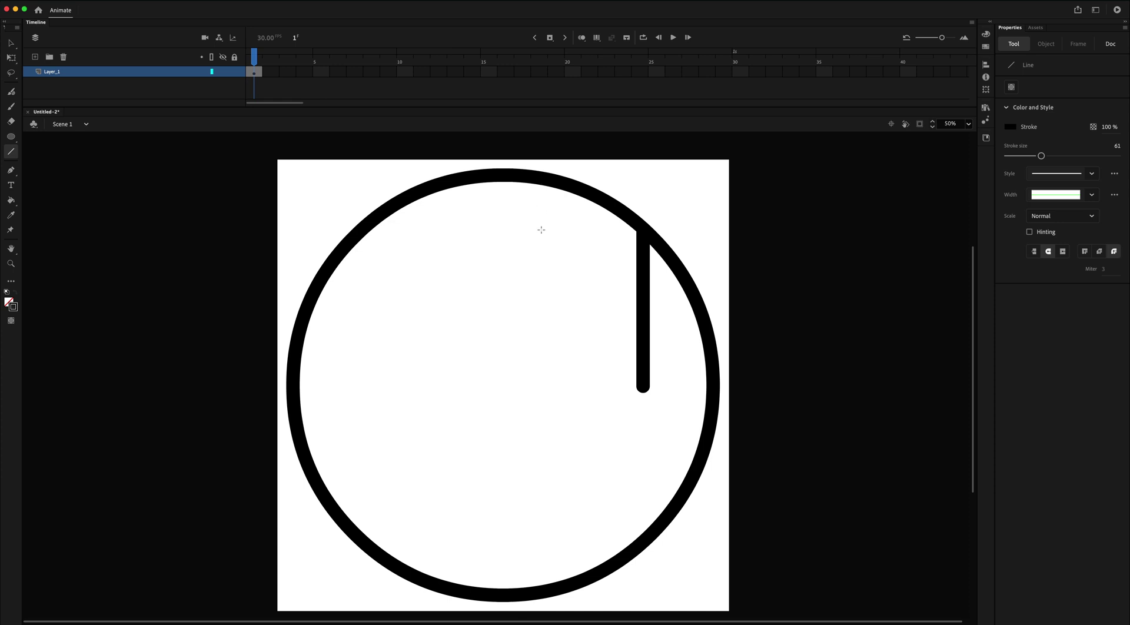
{"action": "left_click_drag", "start_coordinate": [542, 182], "coordinate": [542, 458]}
{"action": "left_click_drag", "start_coordinate": [555, 434], "coordinate": [555, 432], "text": "shift"}
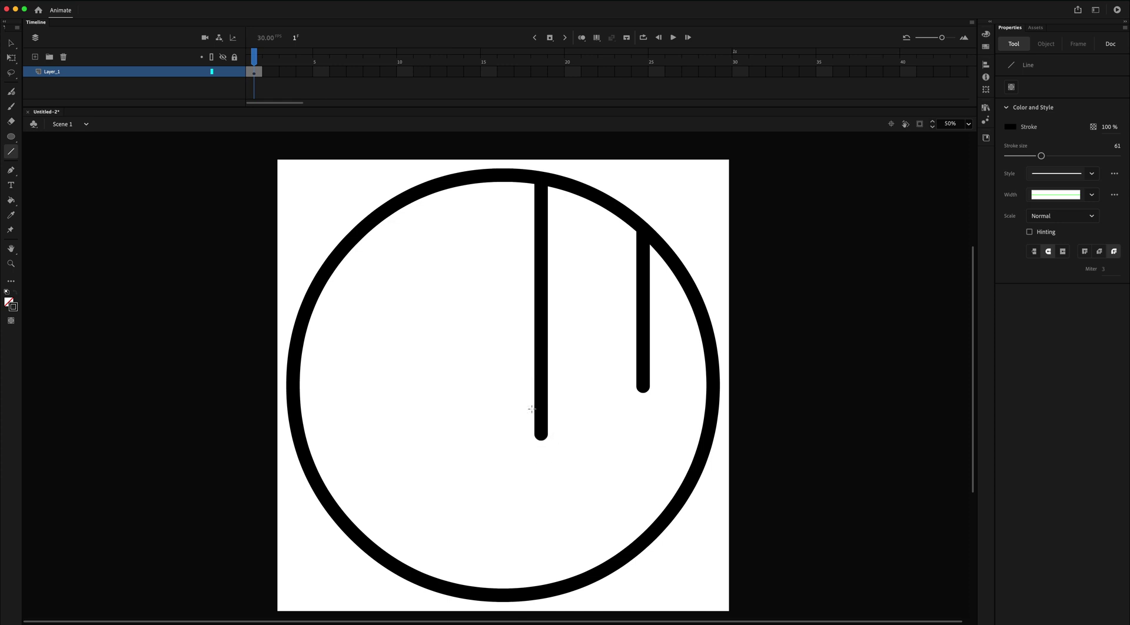
{"action": "left_click_drag", "start_coordinate": [493, 374], "coordinate": [596, 386], "text": "shift"}
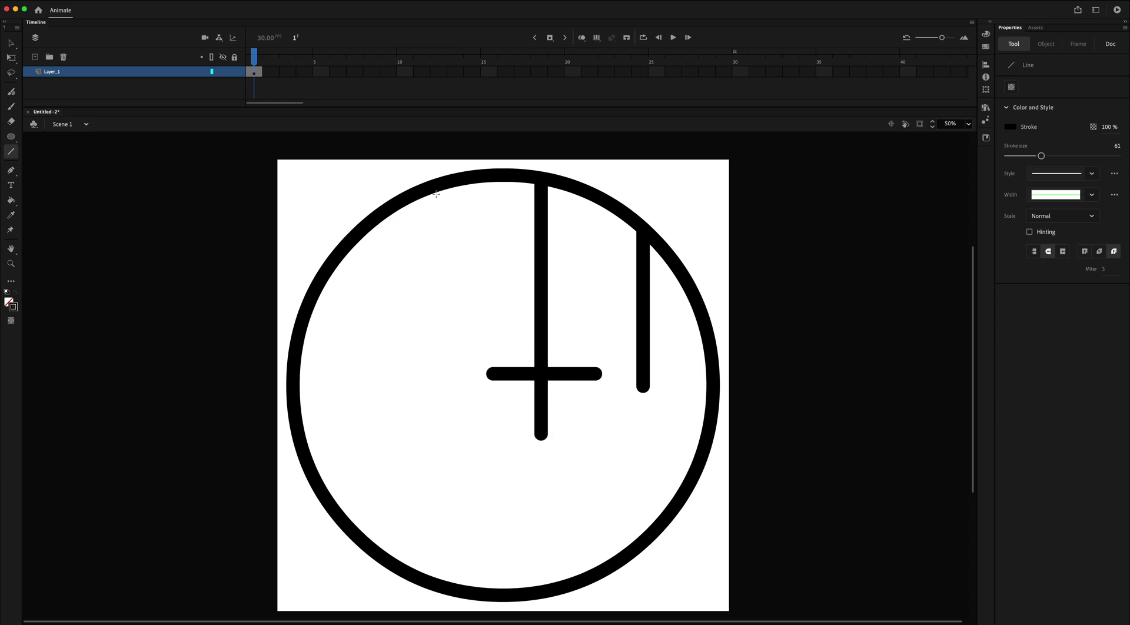
{"action": "left_click_drag", "start_coordinate": [434, 192], "coordinate": [433, 355], "text": "shift"}
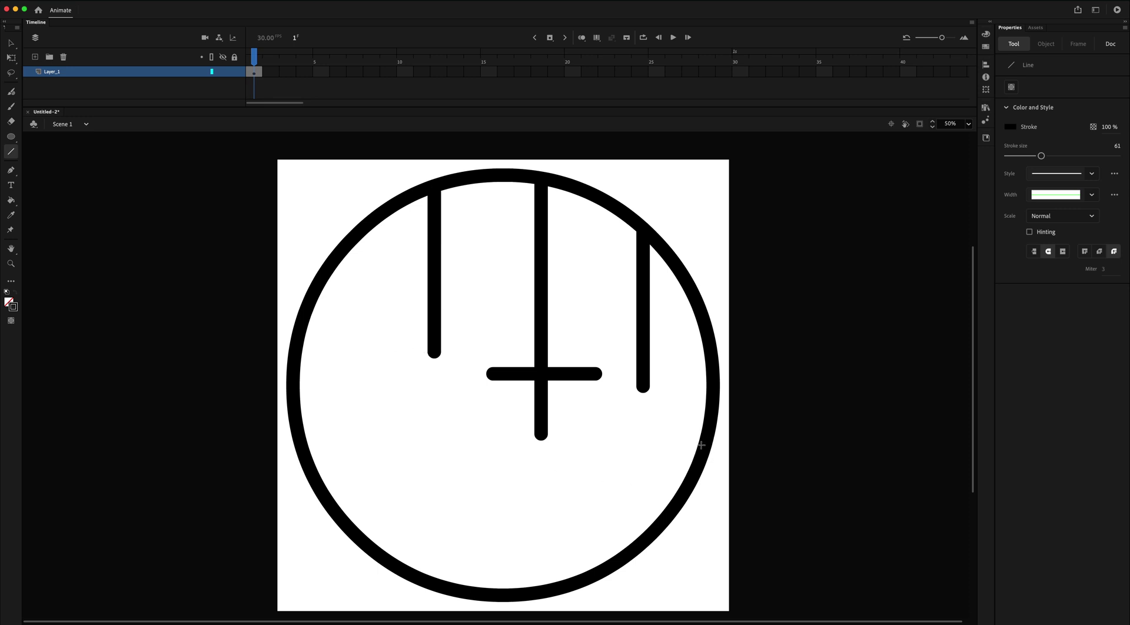
Delete a short section of the circle's outline on its far right side to open a gap in the ring
{"action": "left_click", "coordinate": [10, 43]}
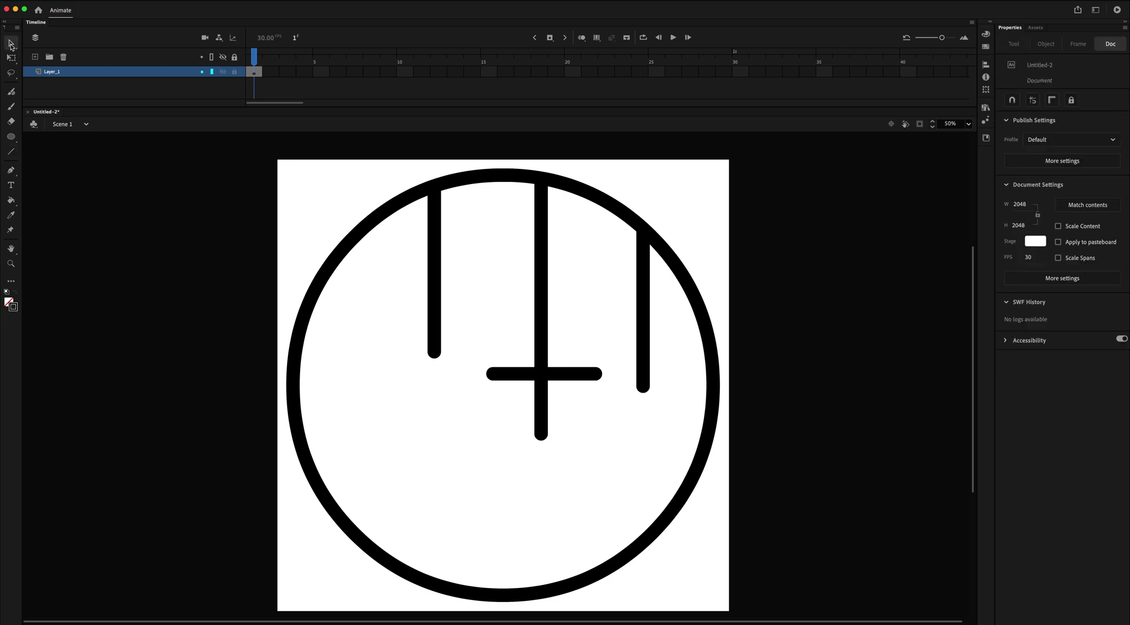
{"action": "left_click_drag", "start_coordinate": [672, 372], "coordinate": [760, 451]}
{"action": "left_click_drag", "start_coordinate": [673, 351], "coordinate": [781, 463]}
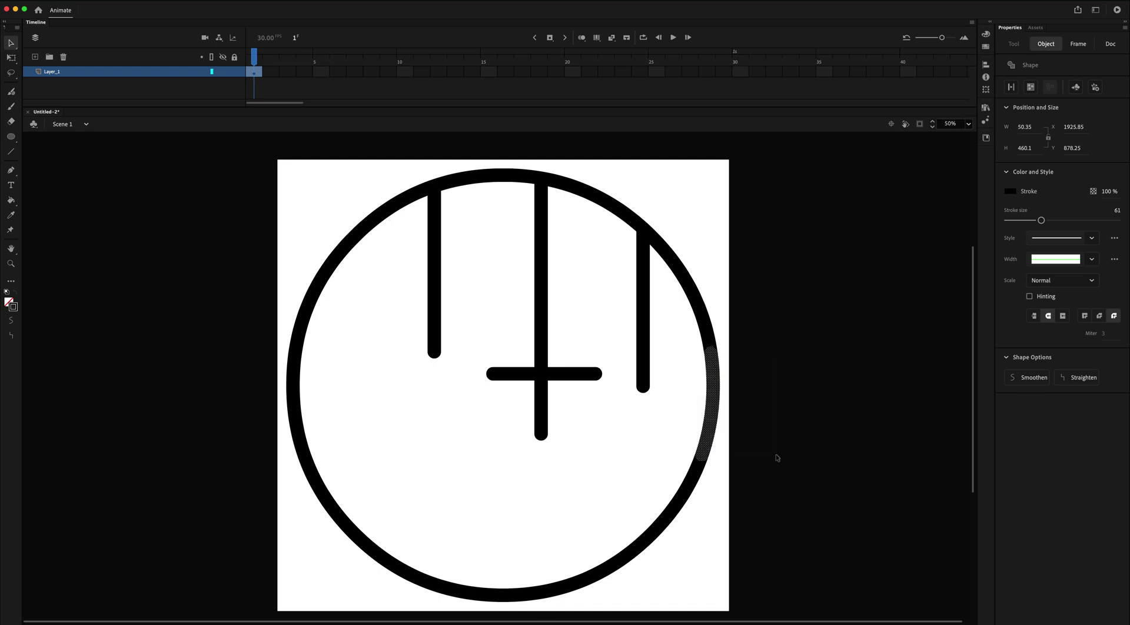
{"action": "key", "text": "Delete"}
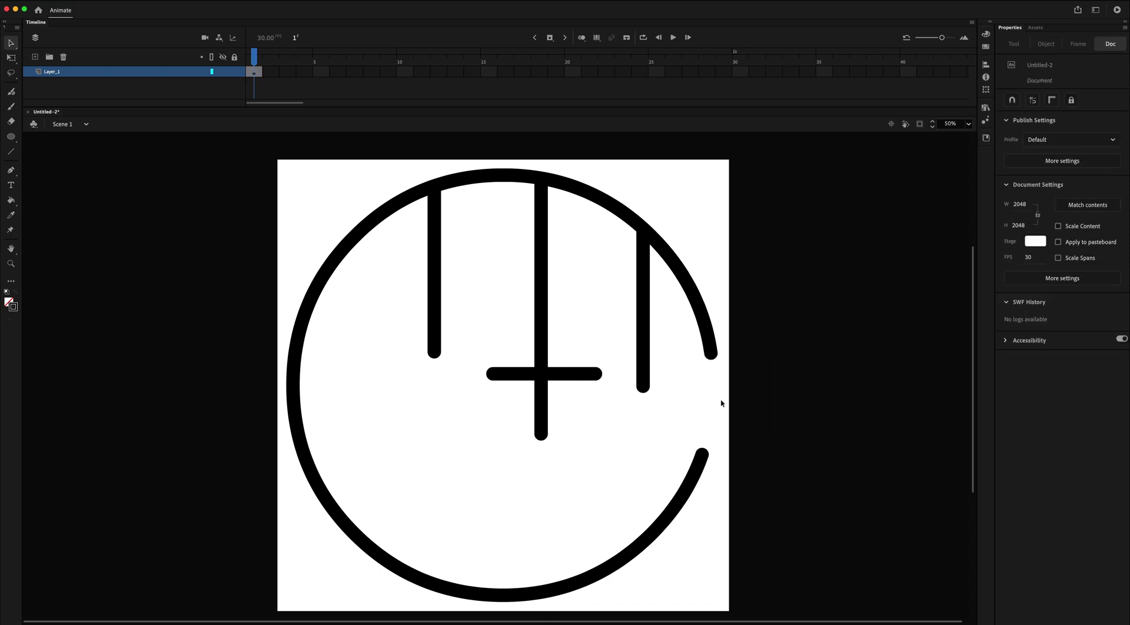
Draw a short horizontal line crossing the right vertical line, and a cross extending inward from the circle's lower-right edge
{"action": "left_click", "coordinate": [10, 152]}
{"action": "left_click_drag", "start_coordinate": [580, 314], "coordinate": [666, 316]}
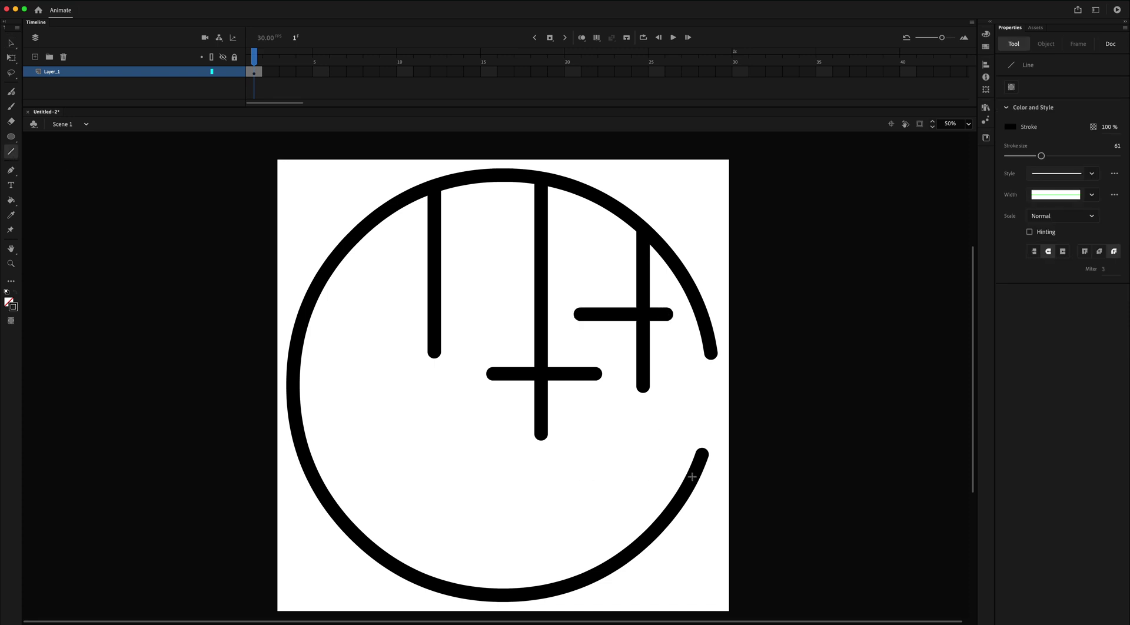
{"action": "left_click_drag", "start_coordinate": [689, 477], "coordinate": [579, 477]}
{"action": "left_click_drag", "start_coordinate": [600, 421], "coordinate": [600, 538]}
Draw a stepped line branch up from the circle's bottom edge and an H-shaped crossing on the left vertical line
{"action": "left_click_drag", "start_coordinate": [492, 592], "coordinate": [490, 441]}
{"action": "mouse_move", "coordinate": [484, 485]}
{"action": "left_mouse_down"}
{"action": "mouse_move", "coordinate": [391, 485]}
{"action": "mouse_move", "coordinate": [422, 405]}
{"action": "mouse_move", "coordinate": [347, 417]}
{"action": "left_mouse_up"}
{"action": "left_click_drag", "start_coordinate": [378, 299], "coordinate": [506, 299]}
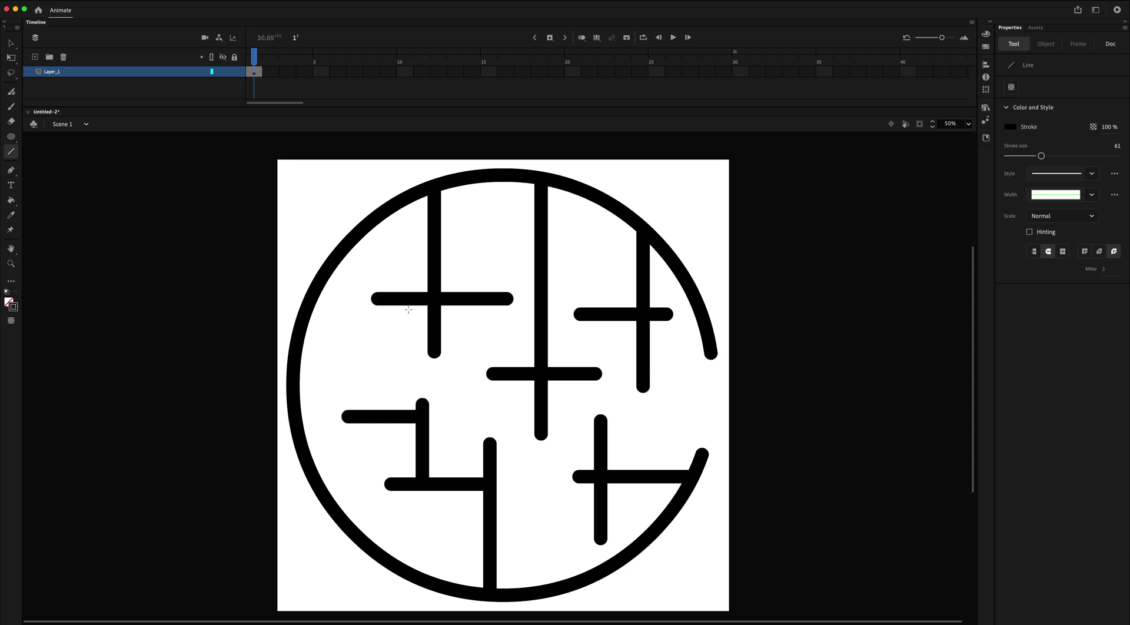
{"action": "left_click_drag", "start_coordinate": [372, 259], "coordinate": [373, 367]}
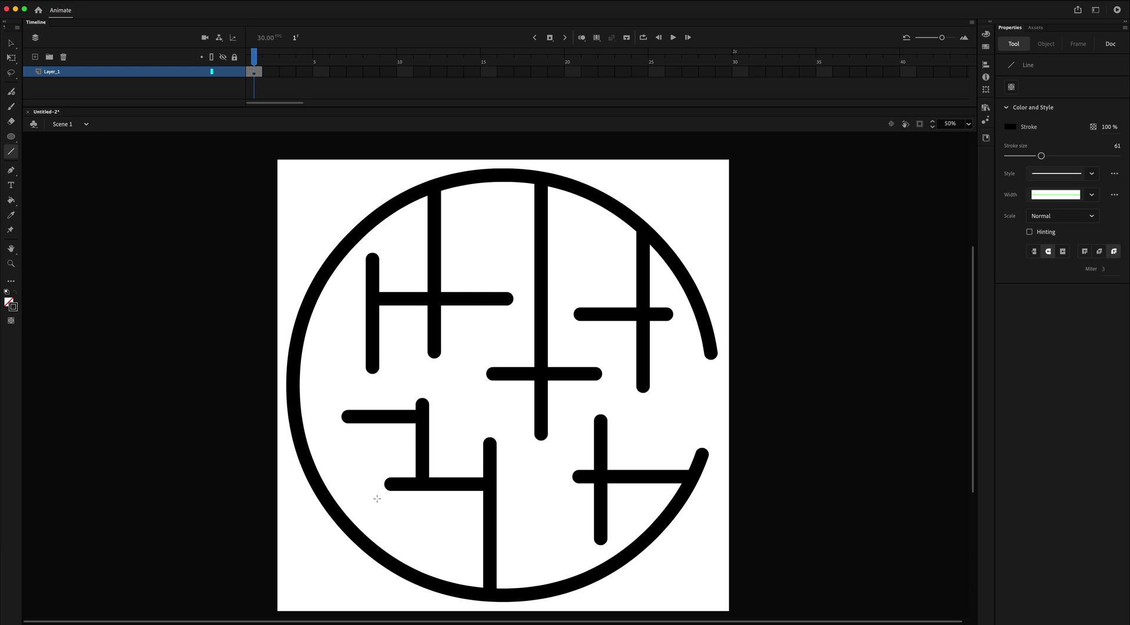
Select all the artwork in the layer's first frame and convert its lines to fills
{"action": "left_click", "coordinate": [11, 43]}
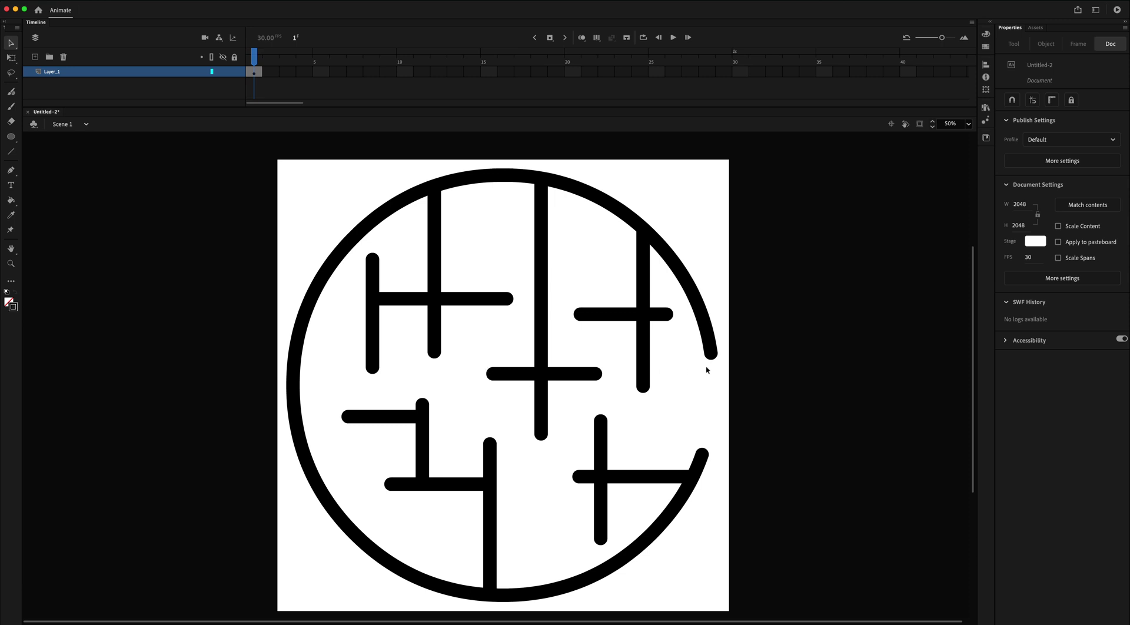
{"action": "left_click", "coordinate": [254, 72]}
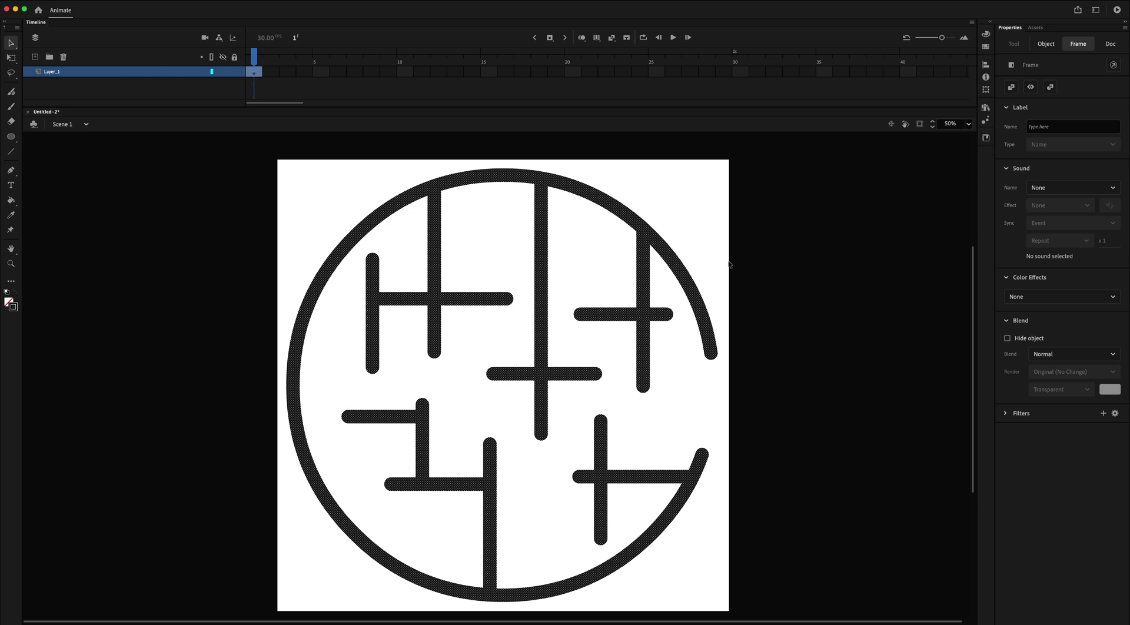
{"action": "left_click", "coordinate": [158, 7]}
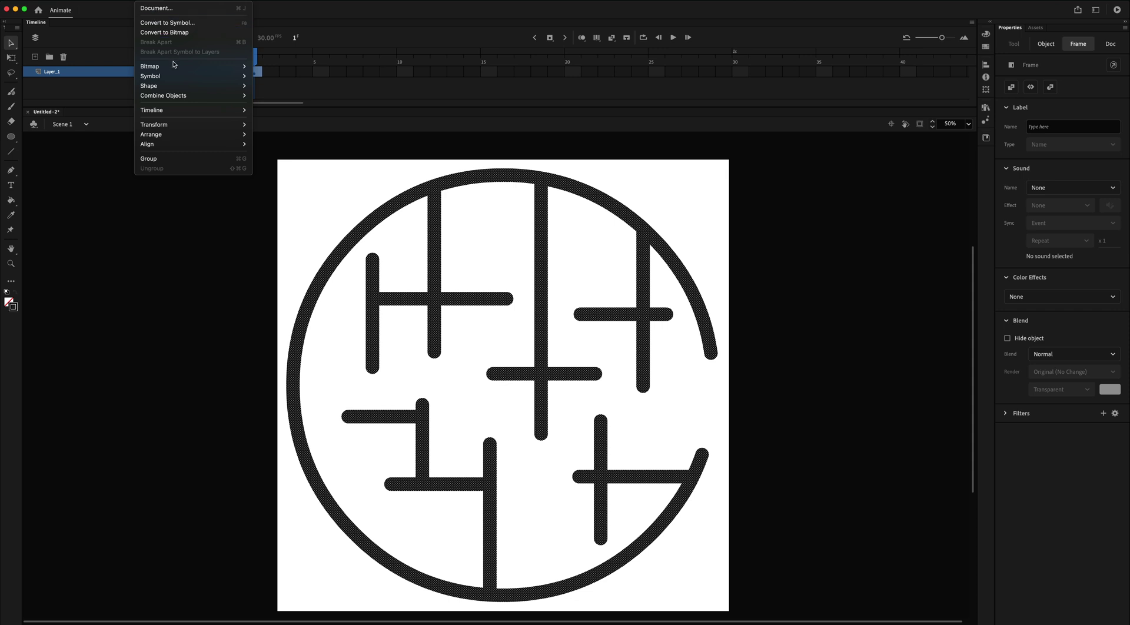
{"action": "mouse_move", "coordinate": [175, 68]}
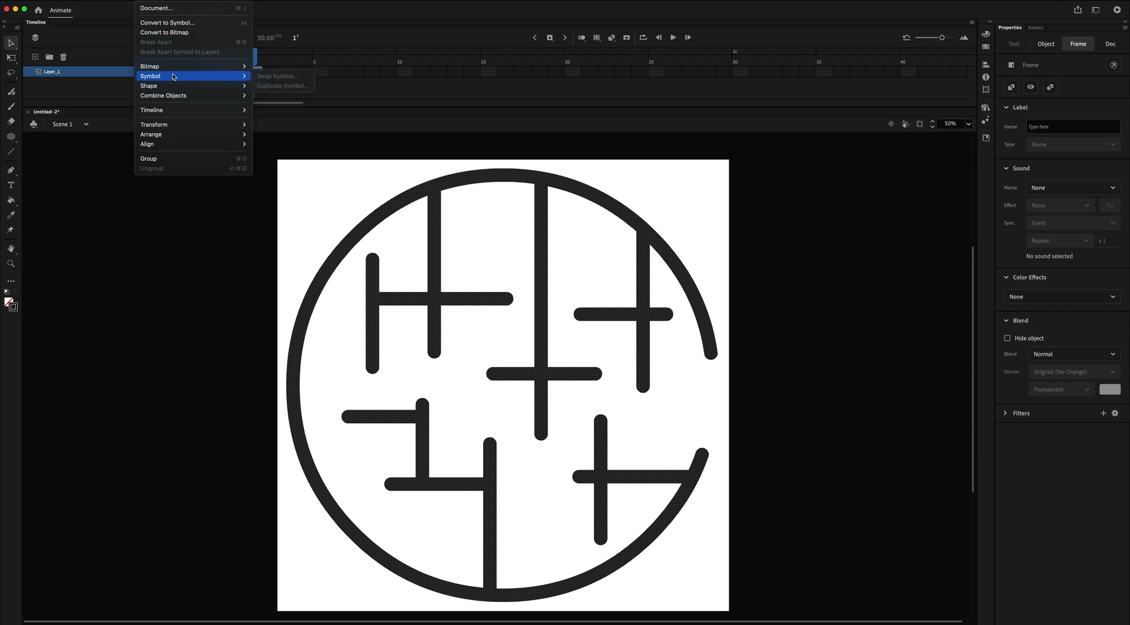
{"action": "mouse_move", "coordinate": [174, 87]}
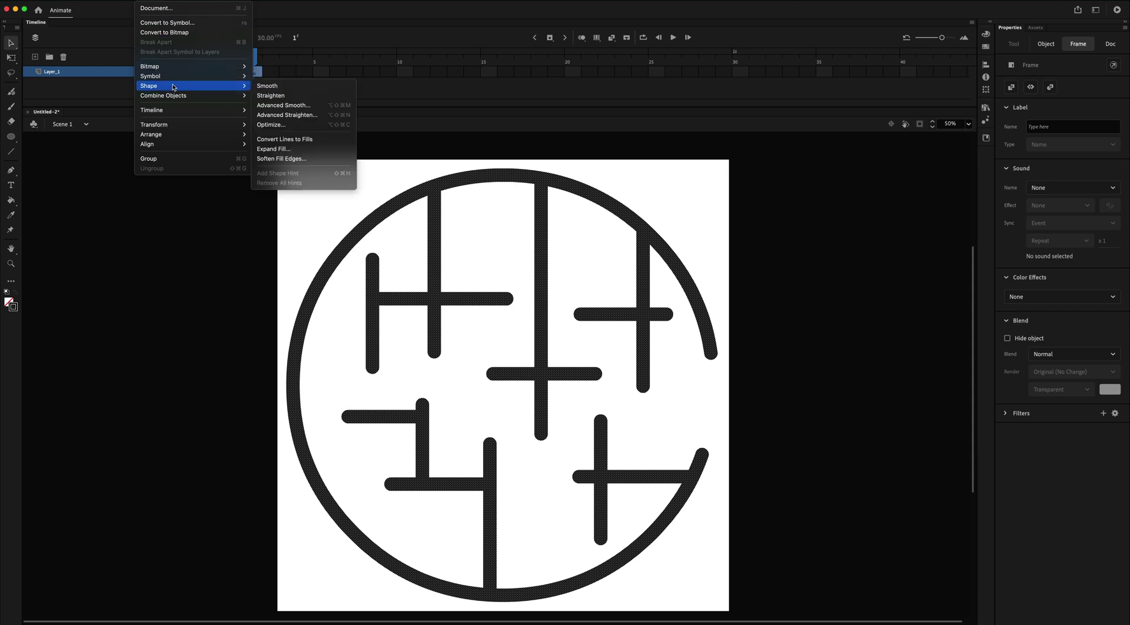
{"action": "left_click", "coordinate": [331, 145]}
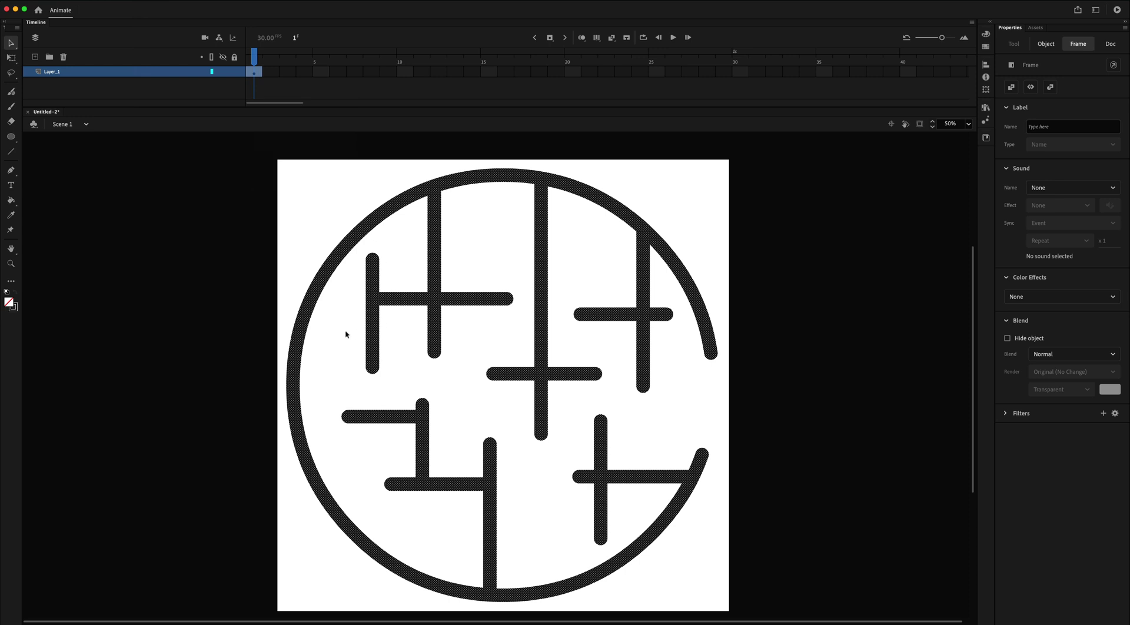
Cut off the rounded ends of the H-shape's two vertical bars so they finish square
{"action": "left_click", "coordinate": [383, 281]}
{"action": "left_click_drag", "start_coordinate": [362, 249], "coordinate": [387, 266]}
{"action": "key", "text": "Delete"}
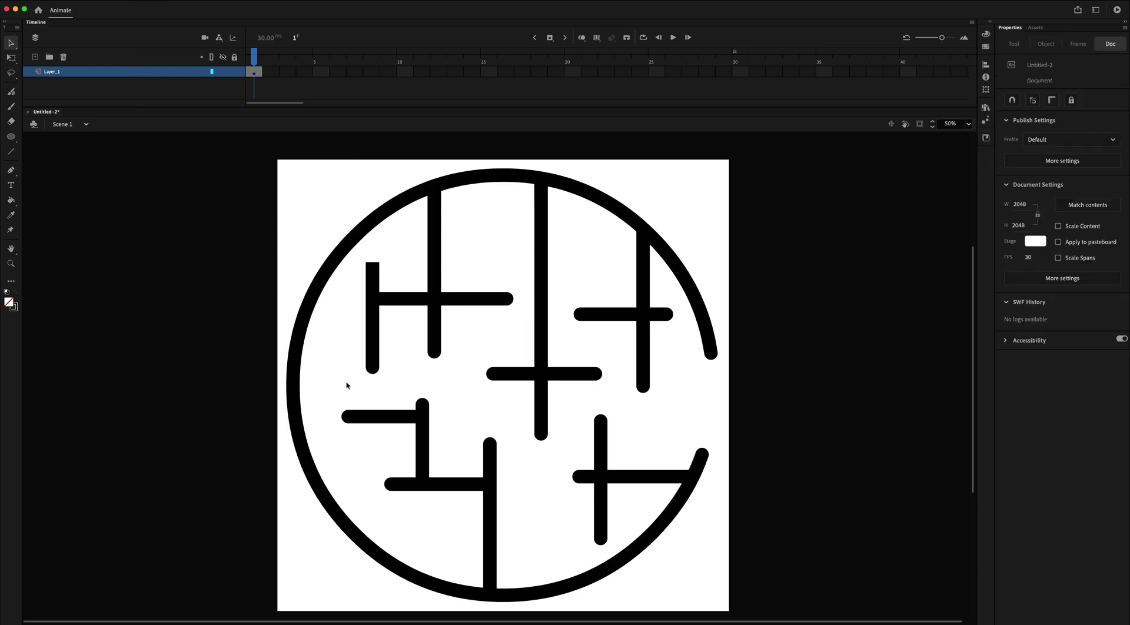
{"action": "left_click_drag", "start_coordinate": [346, 382], "coordinate": [457, 350]}
{"action": "key", "text": "Delete"}
{"action": "key", "text": "Delete"}
Cut off the rounded right end of the H-shape's crossbar and the rounded ends of the central cross
{"action": "left_click_drag", "start_coordinate": [521, 279], "coordinate": [498, 399]}
{"action": "key", "text": "Delete"}
{"action": "key", "text": "Delete"}
{"action": "left_click_drag", "start_coordinate": [520, 451], "coordinate": [555, 433]}
{"action": "key", "text": "Delete"}
{"action": "left_click_drag", "start_coordinate": [612, 364], "coordinate": [593, 397]}
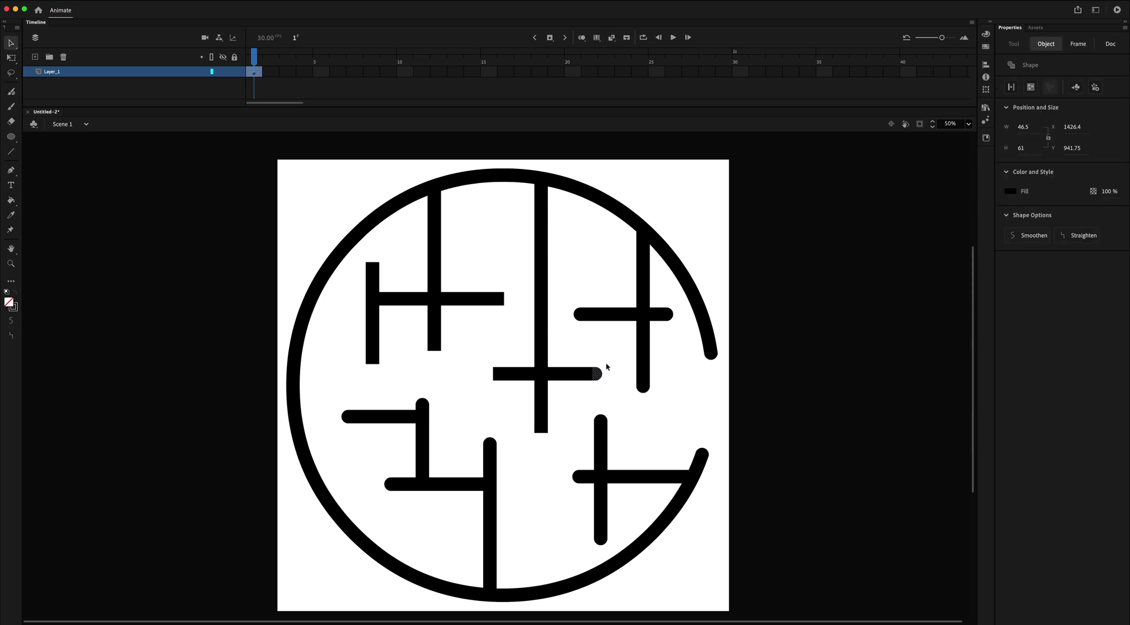
{"action": "key", "text": "Delete"}
Cut off the rounded ends of the upper-right cross: both sides of its crossbar and its lower end
{"action": "left_click_drag", "start_coordinate": [571, 297], "coordinate": [590, 329]}
{"action": "key", "text": "Delete"}
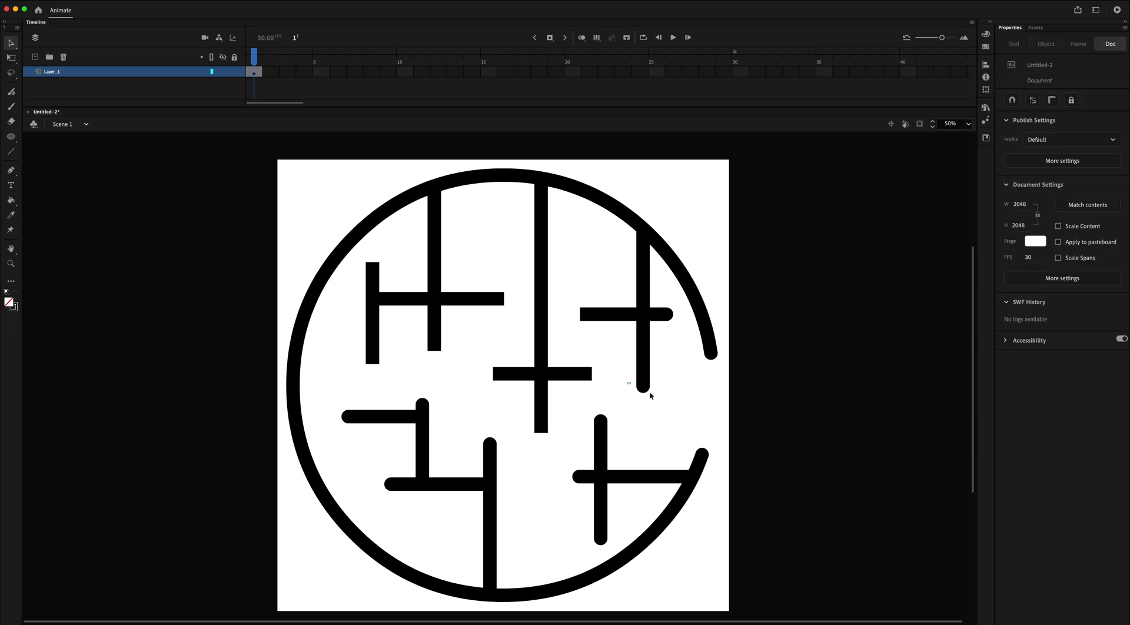
{"action": "left_click_drag", "start_coordinate": [676, 380], "coordinate": [629, 409]}
{"action": "key", "text": "Delete"}
{"action": "left_click_drag", "start_coordinate": [676, 306], "coordinate": [656, 326]}
{"action": "key", "text": "Delete"}
Cut a small gap near the top of the long central vertical bar and square off the stepped branch's rounded ends
{"action": "left_click_drag", "start_coordinate": [520, 218], "coordinate": [560, 240]}
{"action": "key", "text": "Delete"}
{"action": "left_click_drag", "start_coordinate": [473, 433], "coordinate": [498, 448]}
{"action": "key", "text": "Delete"}
{"action": "left_click_drag", "start_coordinate": [379, 466], "coordinate": [392, 497]}
{"action": "key", "text": "Delete"}
{"action": "left_click_drag", "start_coordinate": [327, 398], "coordinate": [352, 445]}
{"action": "key", "text": "Delete"}
{"action": "left_click_drag", "start_coordinate": [425, 390], "coordinate": [435, 405]}
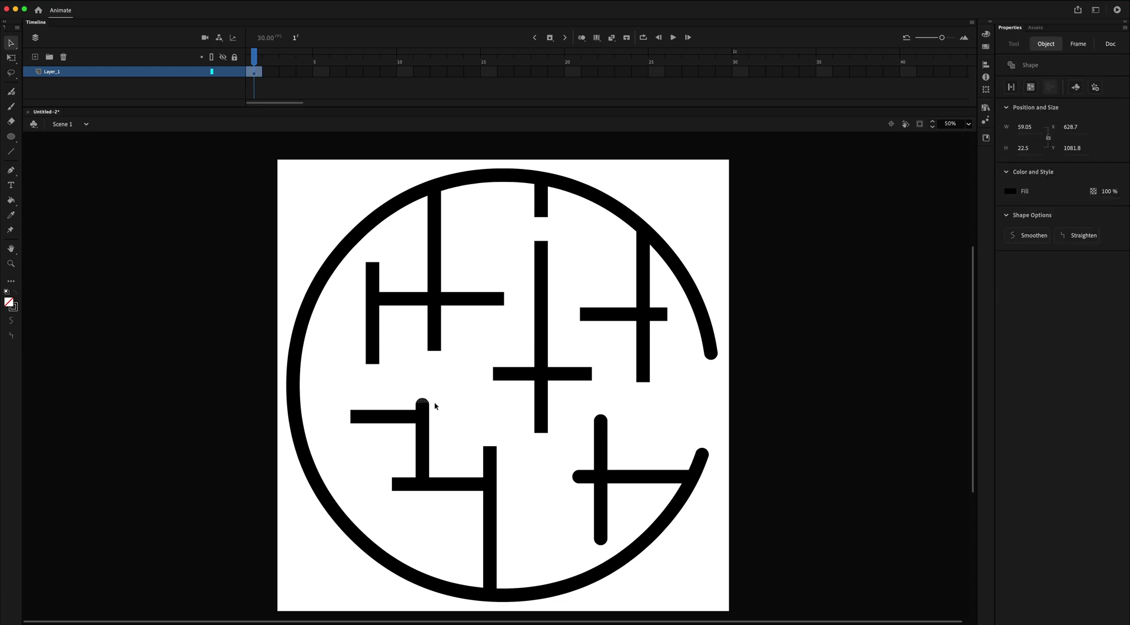
{"action": "key", "text": "Delete"}
Cut off the three rounded ends of the lower-right cross
{"action": "left_click_drag", "start_coordinate": [562, 454], "coordinate": [588, 498]}
{"action": "key", "text": "Delete"}
{"action": "left_click_drag", "start_coordinate": [586, 404], "coordinate": [609, 437]}
{"action": "key", "text": "Delete"}
{"action": "left_click_drag", "start_coordinate": [589, 527], "coordinate": [612, 553]}
{"action": "key", "text": "Delete"}
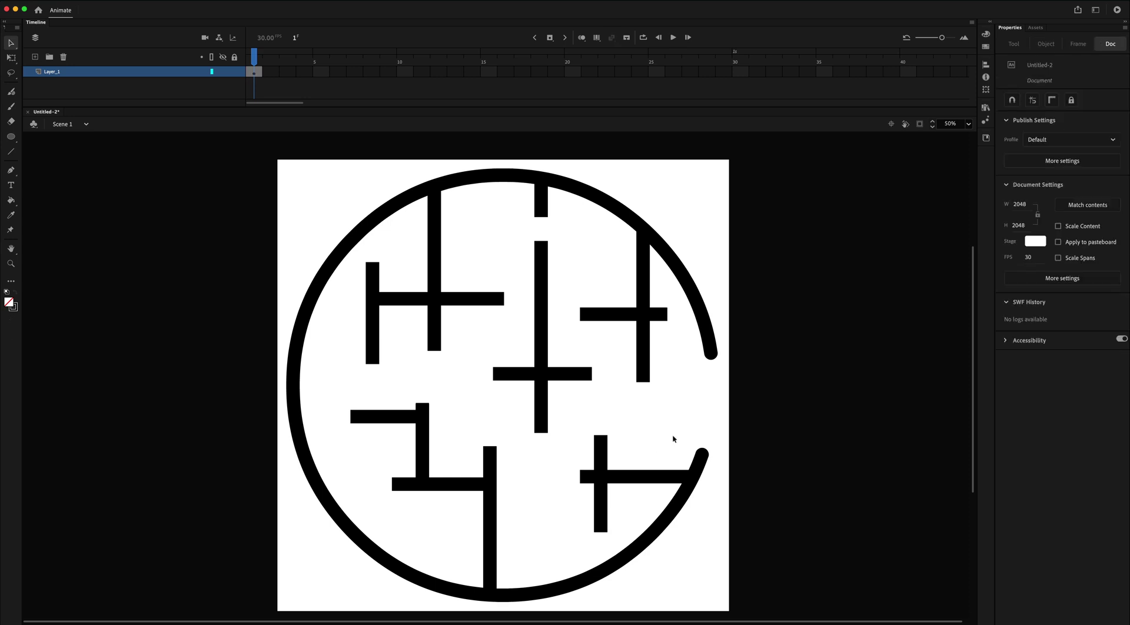
Trim the two rounded ends of the ring at its right-side gap into flat horizontal cuts
{"action": "left_click_drag", "start_coordinate": [676, 430], "coordinate": [728, 464]}
{"action": "key", "text": "Delete"}
{"action": "left_click_drag", "start_coordinate": [688, 387], "coordinate": [731, 347]}
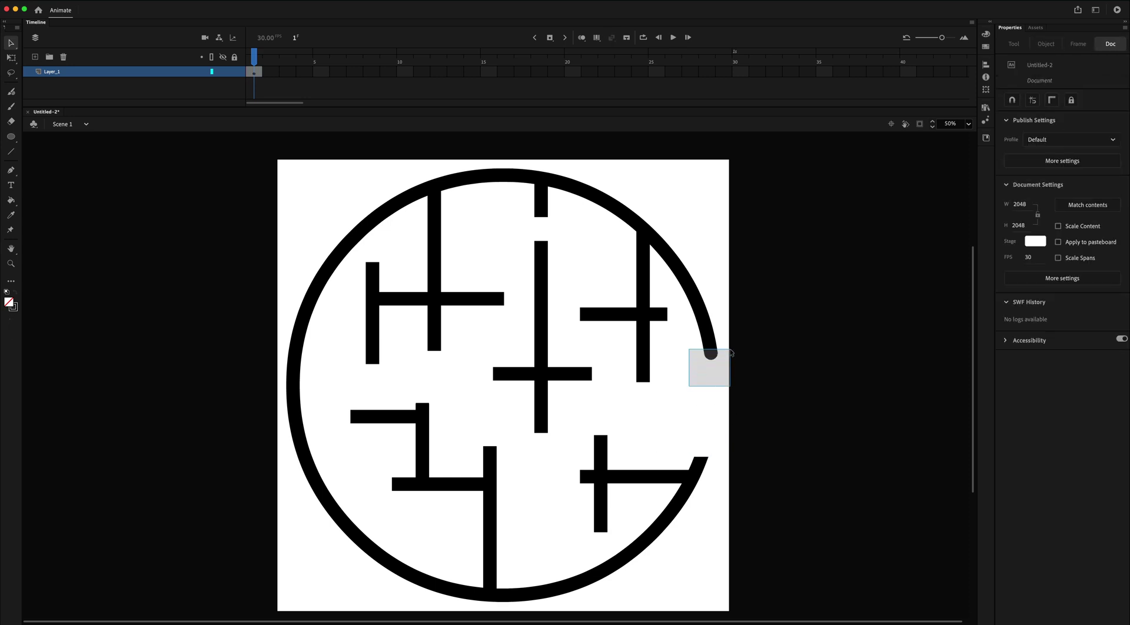
{"action": "key", "text": "Delete"}
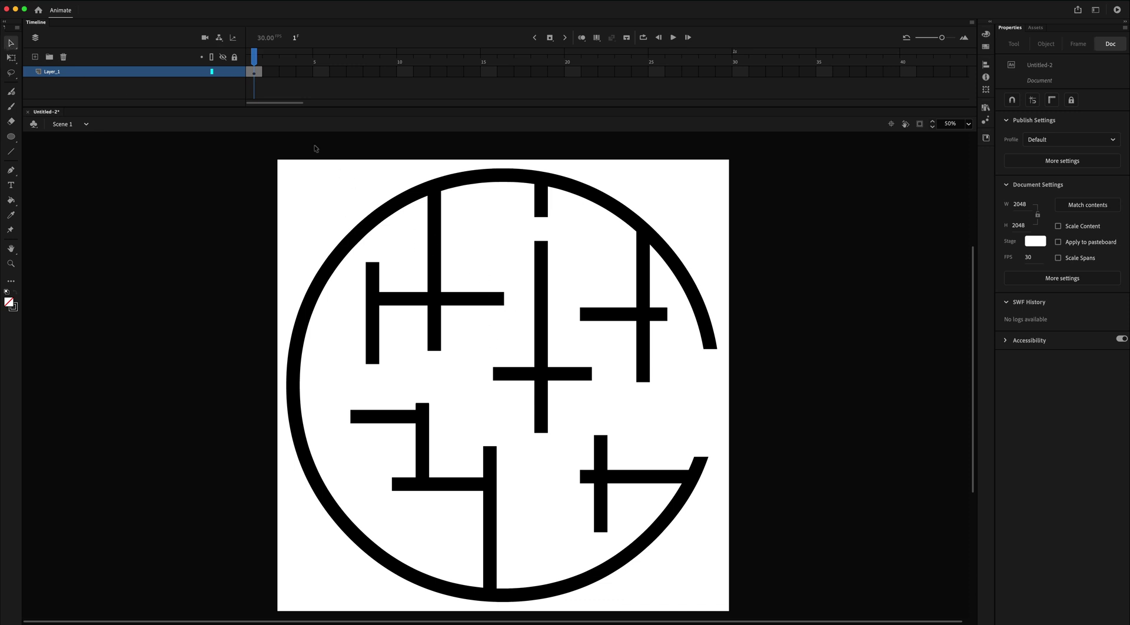
Export the selected artwork with Export Image (Legacy) as an SVG image named maze.svg in the test folder
{"action": "left_click", "coordinate": [255, 75]}
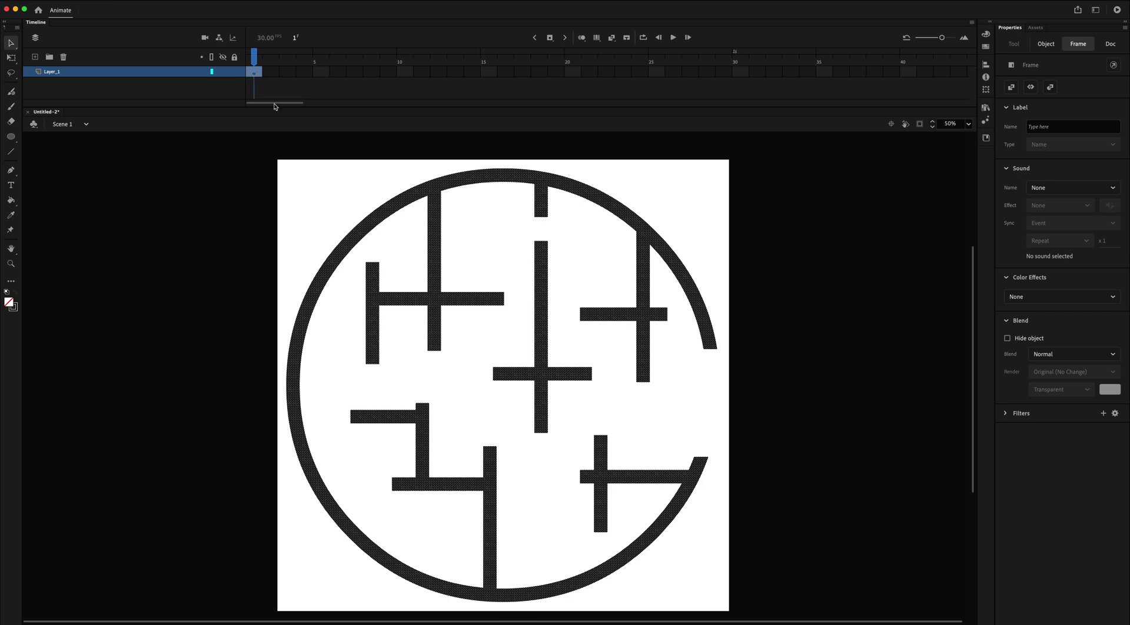
{"action": "left_click", "coordinate": [58, 1]}
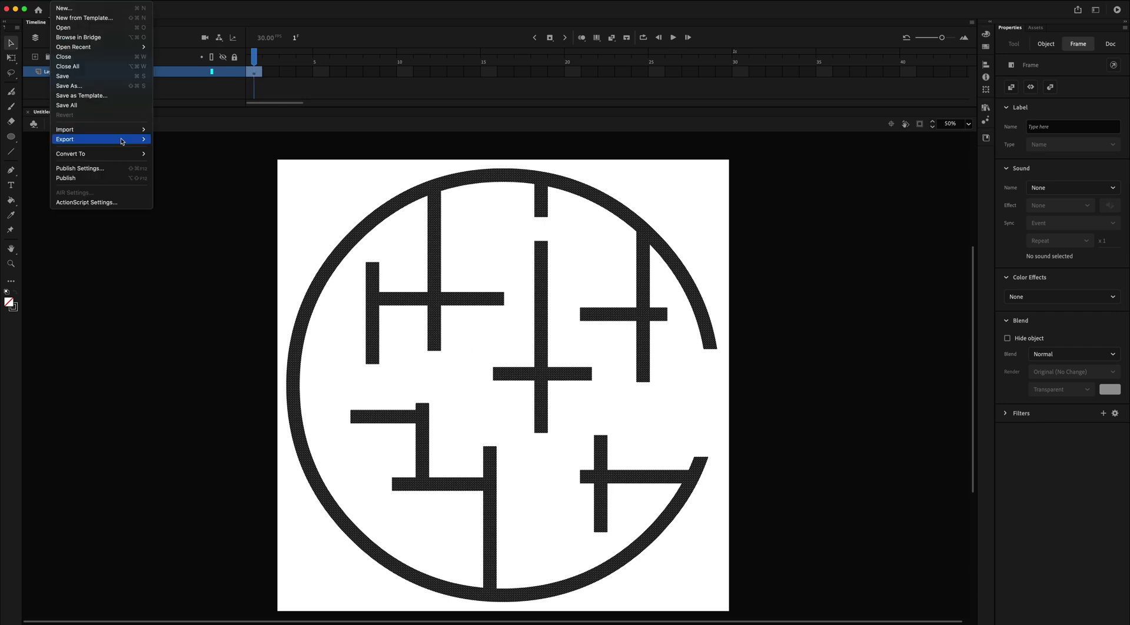
{"action": "mouse_move", "coordinate": [123, 141]}
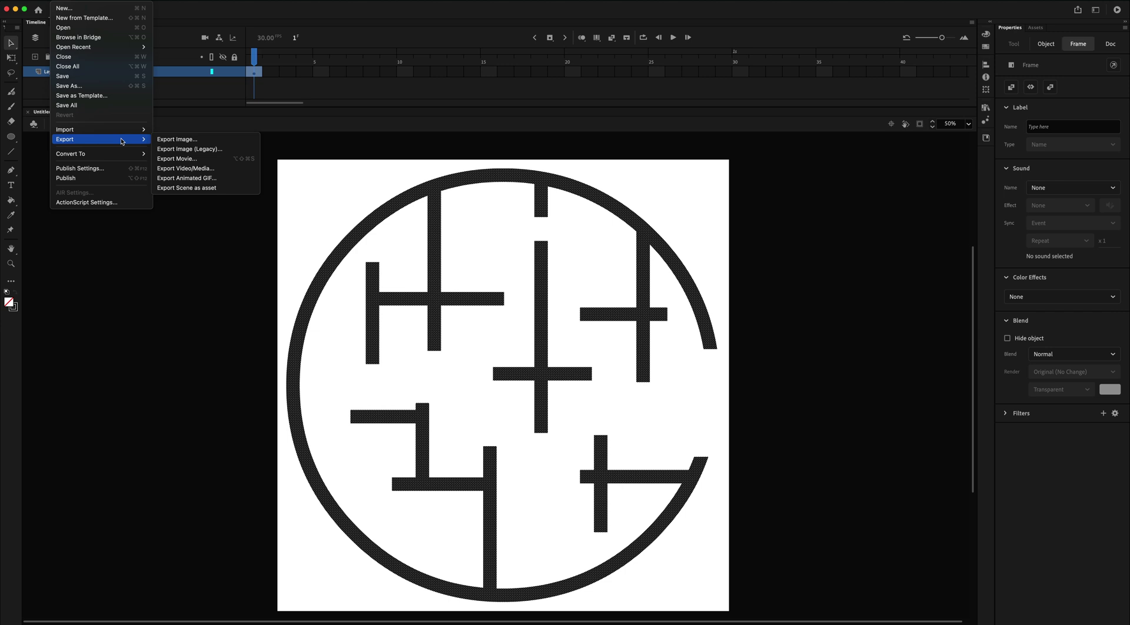
{"action": "left_click", "coordinate": [194, 149]}
{"action": "left_click", "coordinate": [562, 191]}
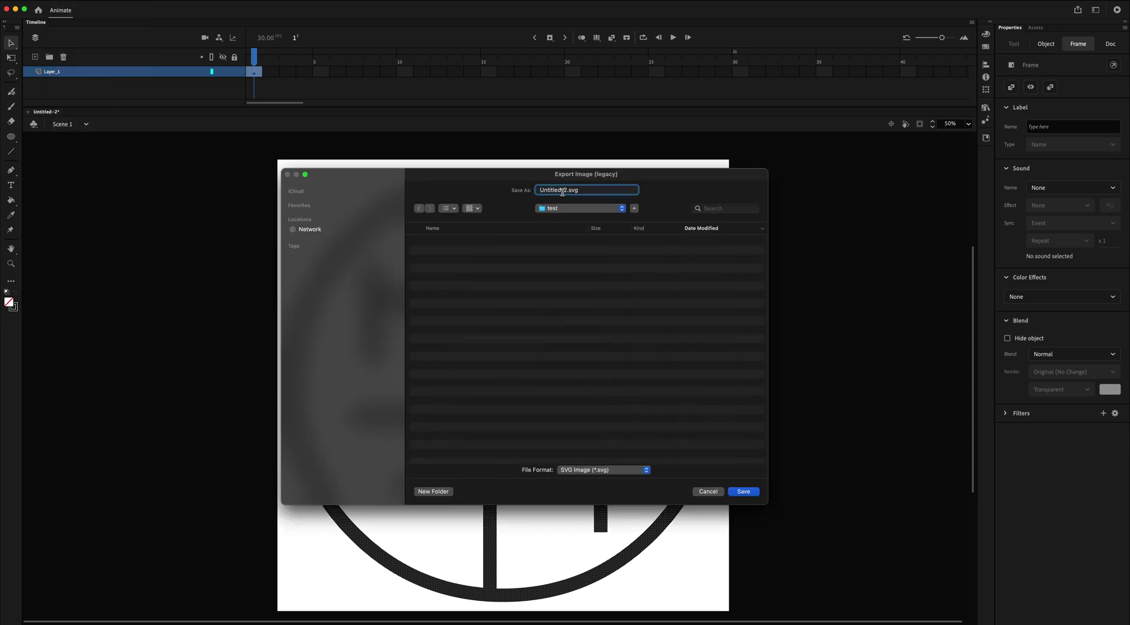
{"action": "left_click_drag", "start_coordinate": [565, 191], "coordinate": [539, 190]}
{"action": "type", "text": "maze"}
{"action": "left_click", "coordinate": [757, 493]}
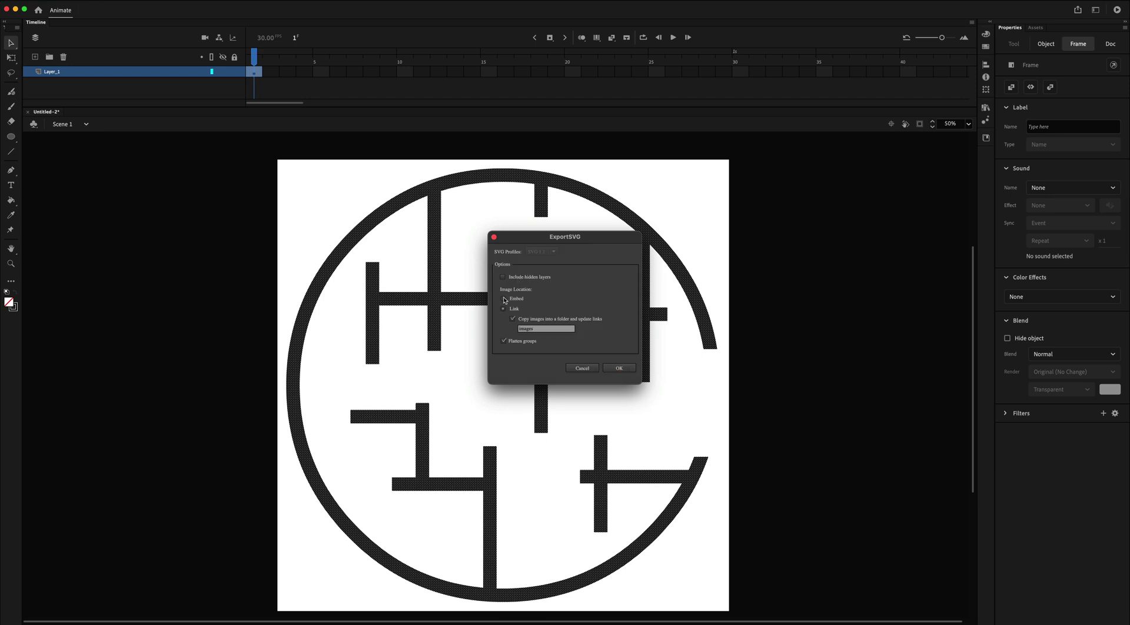
Set the SVG export's image location to Embed and complete the export
{"action": "left_click", "coordinate": [504, 299]}
{"action": "left_click_drag", "start_coordinate": [561, 238], "coordinate": [665, 252]}
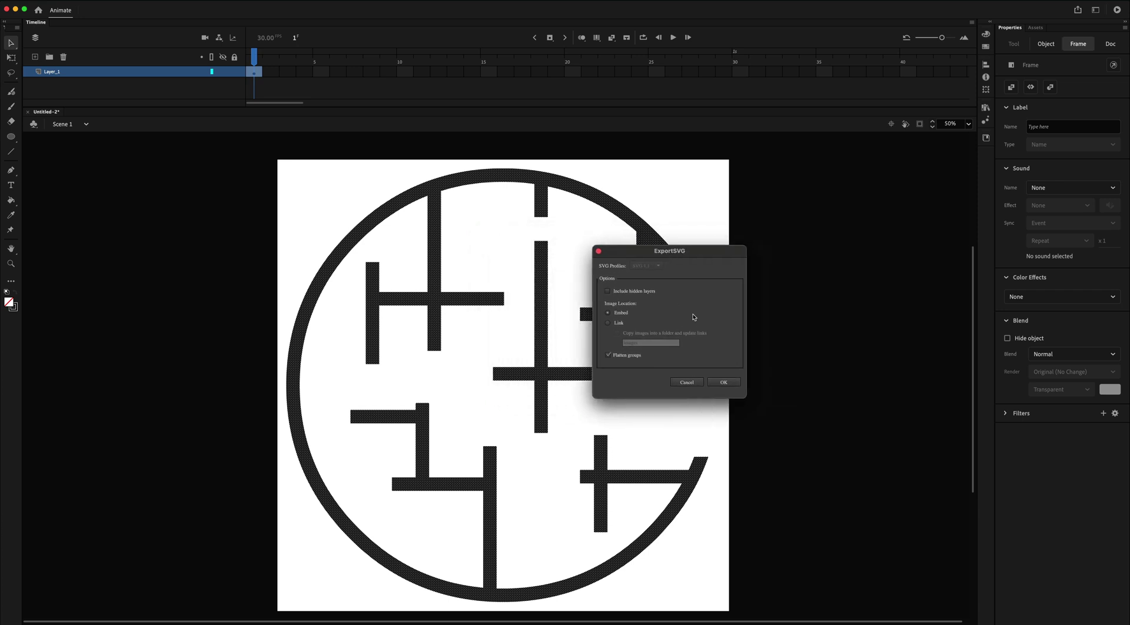
{"action": "left_click", "coordinate": [724, 383]}
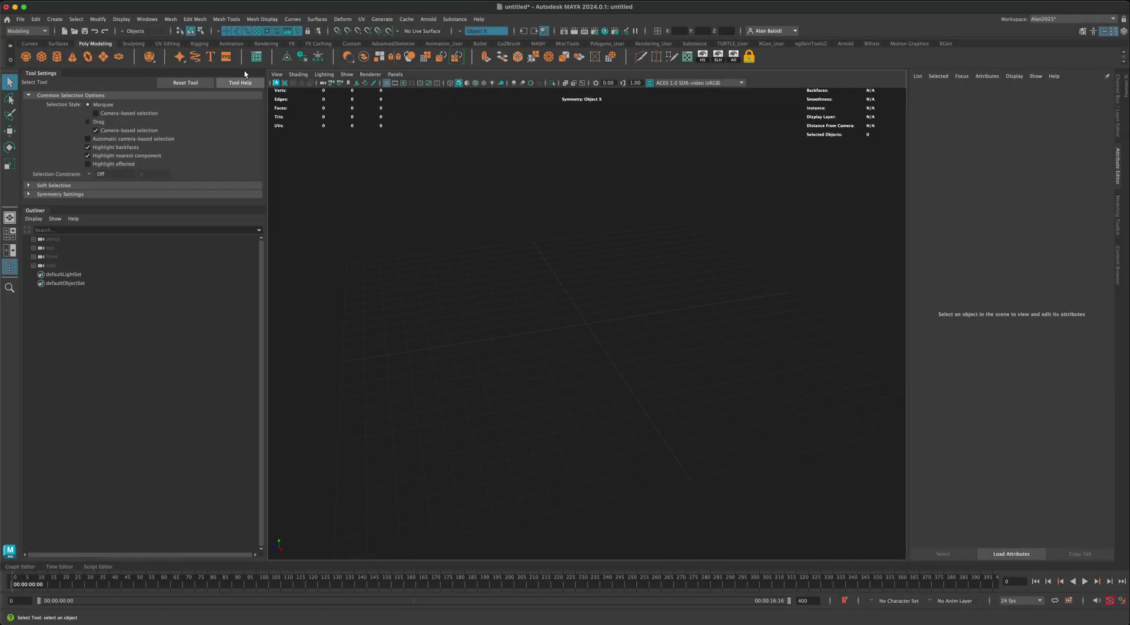
Switch to Maya, create an SVG mesh and import maze.svg as its source artwork
{"action": "left_click", "coordinate": [226, 57]}
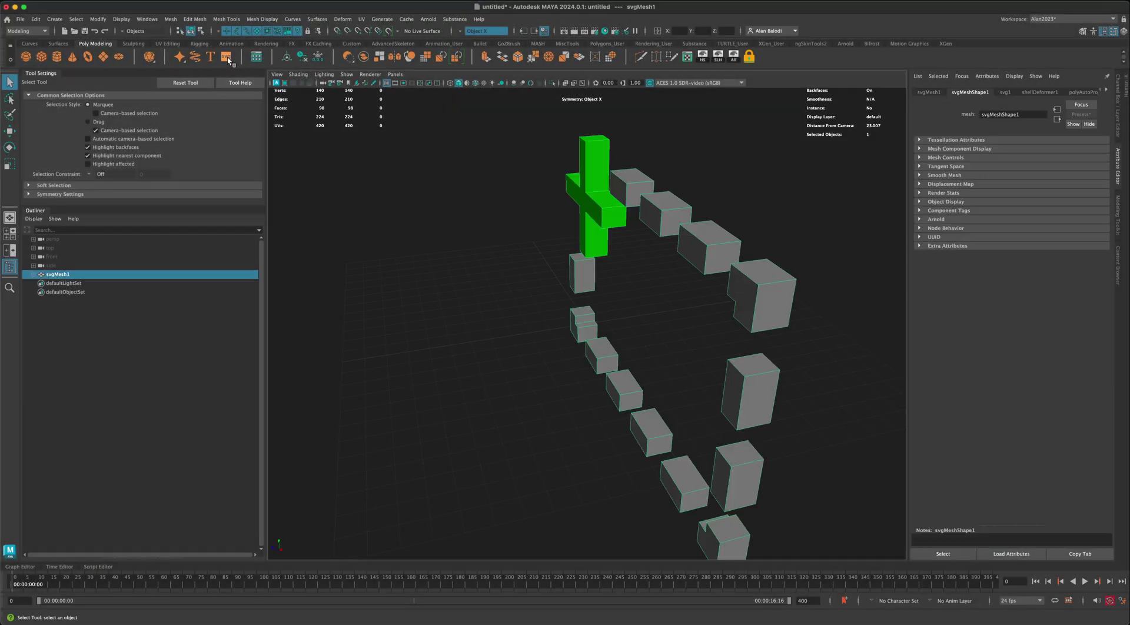
{"action": "left_click_drag", "start_coordinate": [358, 200], "coordinate": [539, 304], "text": "alt"}
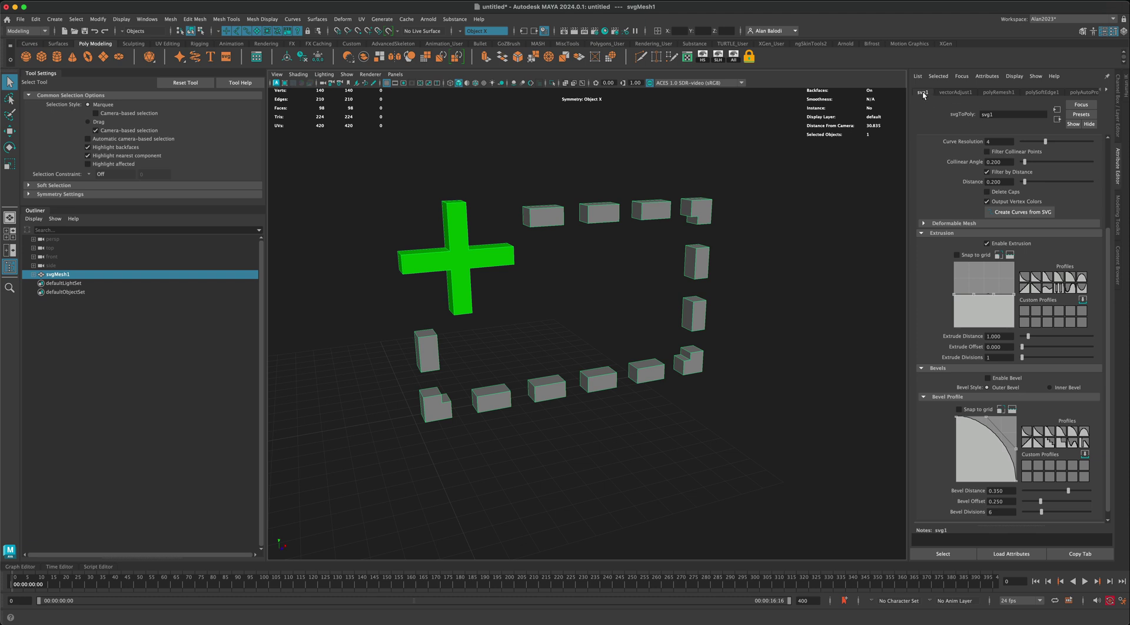
{"action": "scroll", "coordinate": [935, 172], "scroll_direction": "up", "scroll_amount": 5}
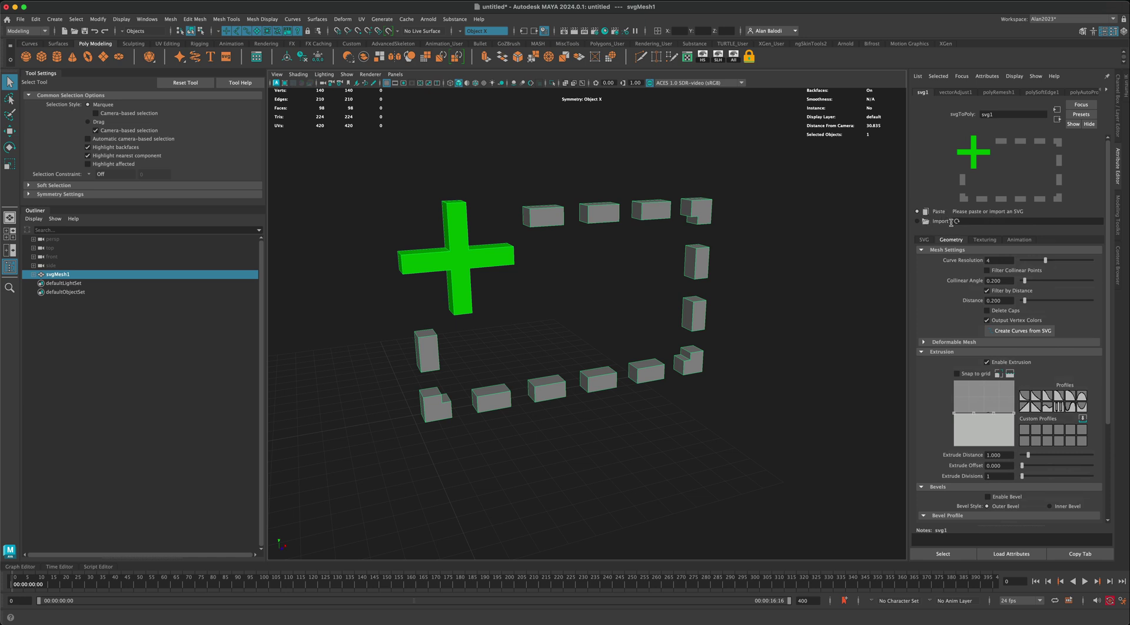
{"action": "left_click", "coordinate": [926, 222]}
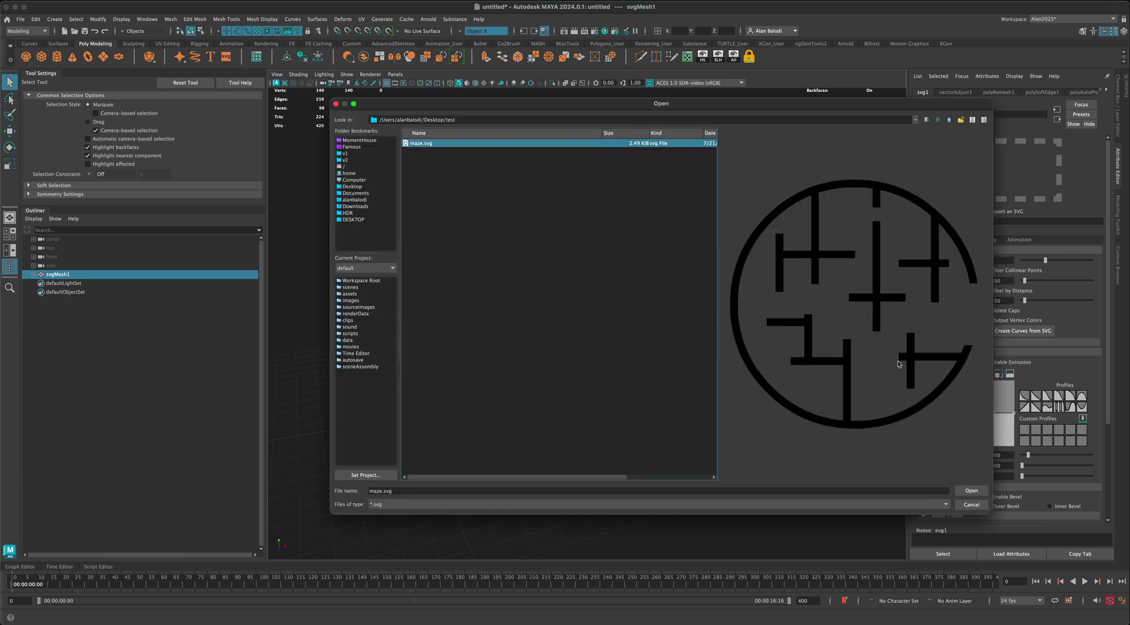
{"action": "left_click", "coordinate": [971, 491]}
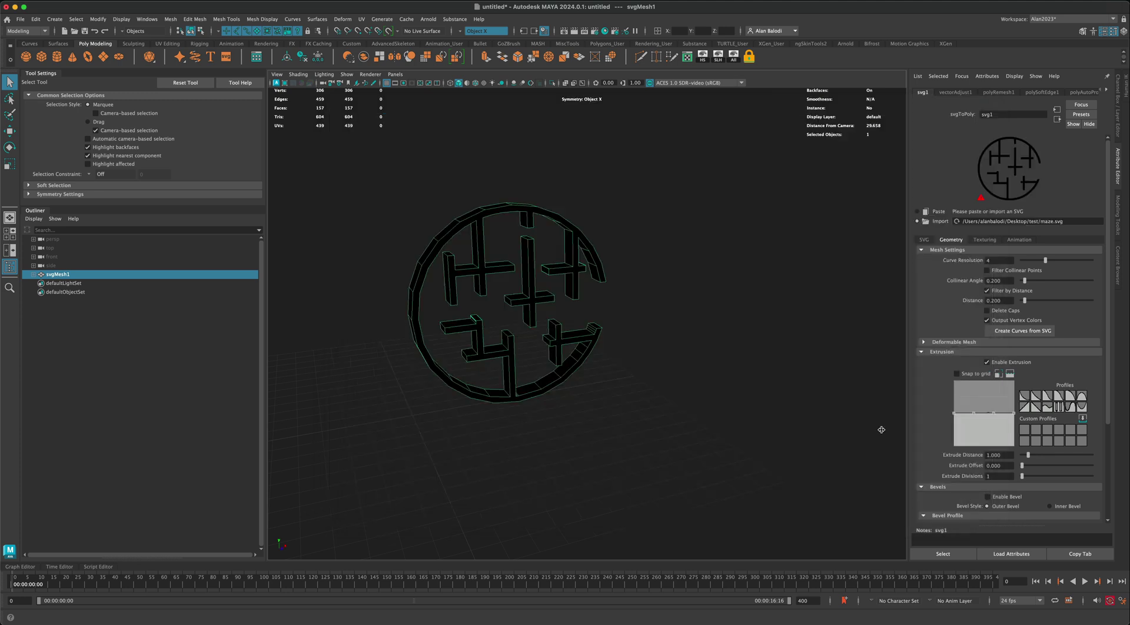
Center the pivot of the imported logo mesh on its geometry
{"action": "left_click_drag", "start_coordinate": [721, 311], "coordinate": [701, 298], "text": "alt"}
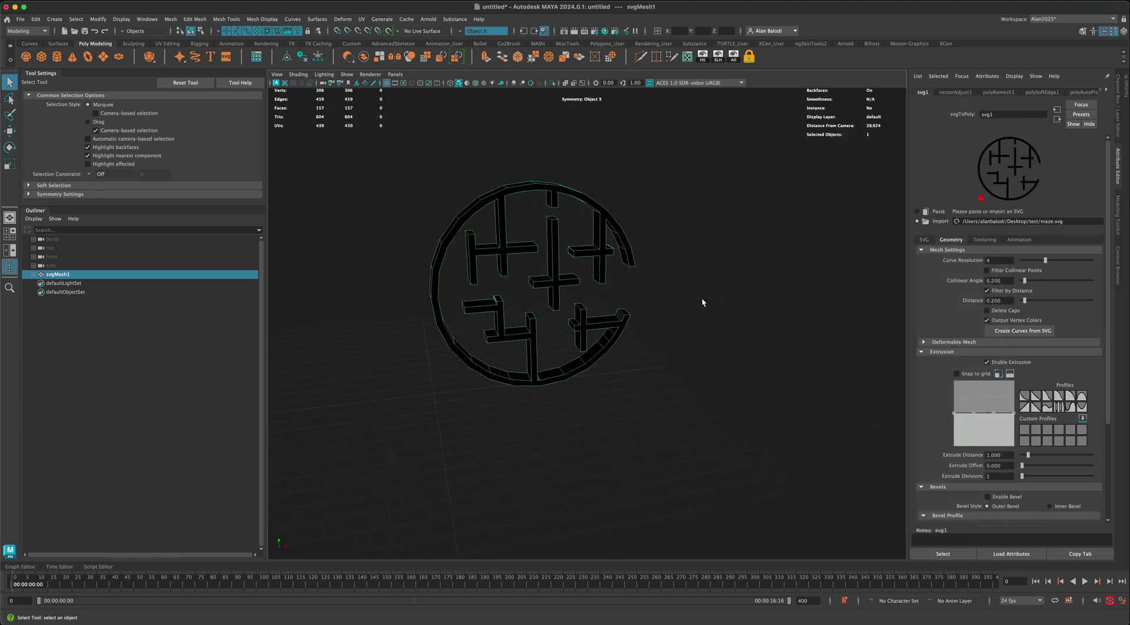
{"action": "left_click_drag", "start_coordinate": [513, 295], "coordinate": [462, 331], "text": "alt"}
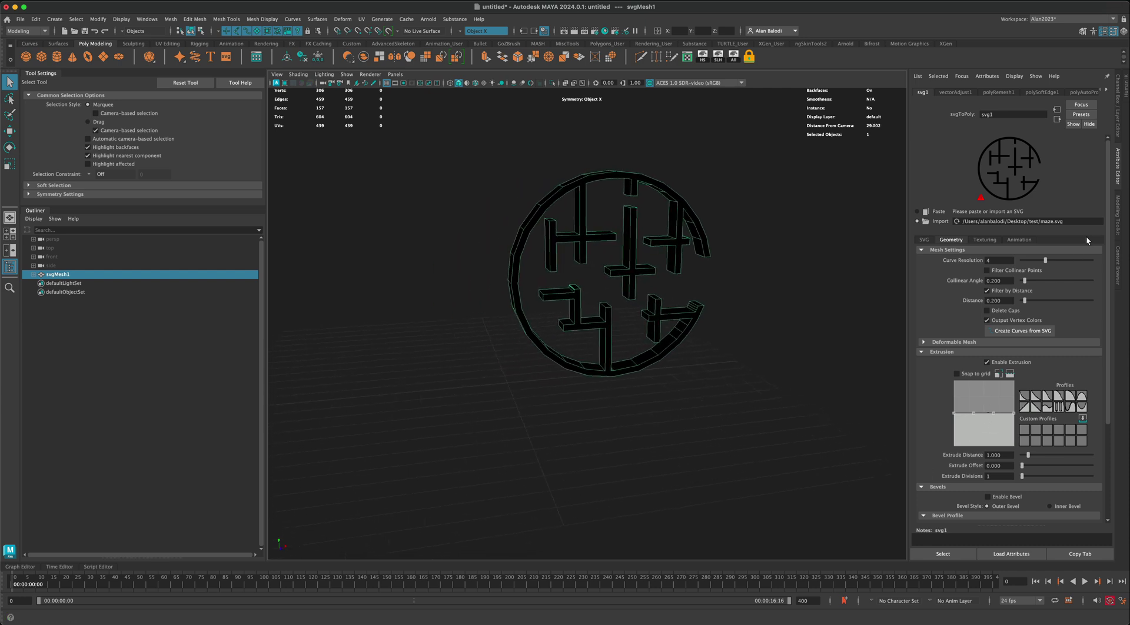
{"action": "left_click_drag", "start_coordinate": [818, 347], "coordinate": [624, 306], "text": "alt"}
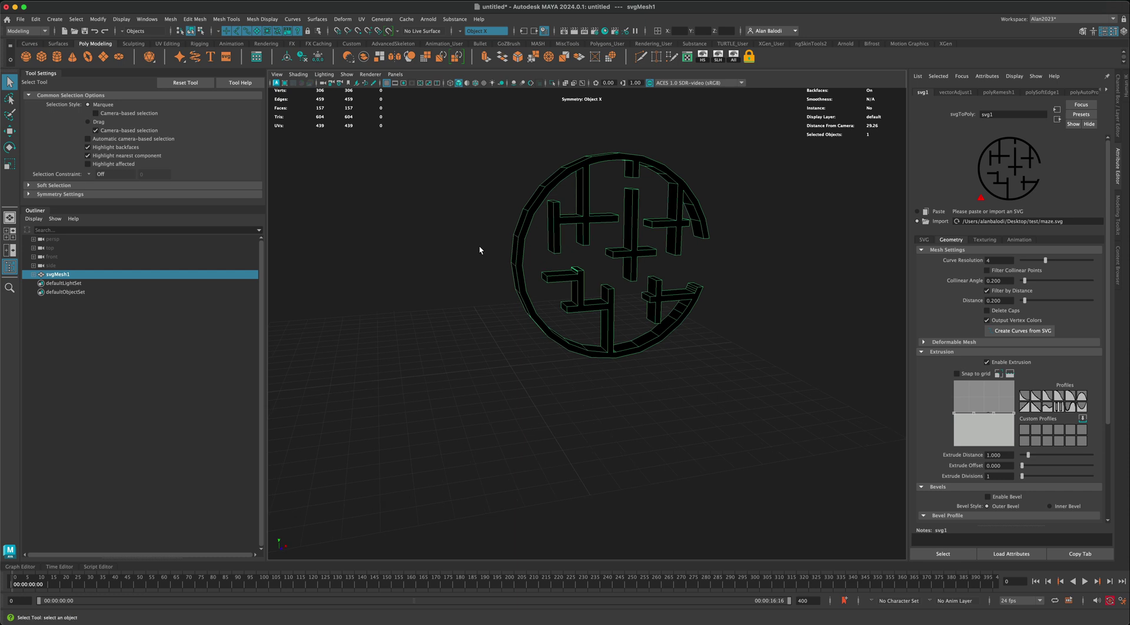
{"action": "left_click", "coordinate": [287, 58]}
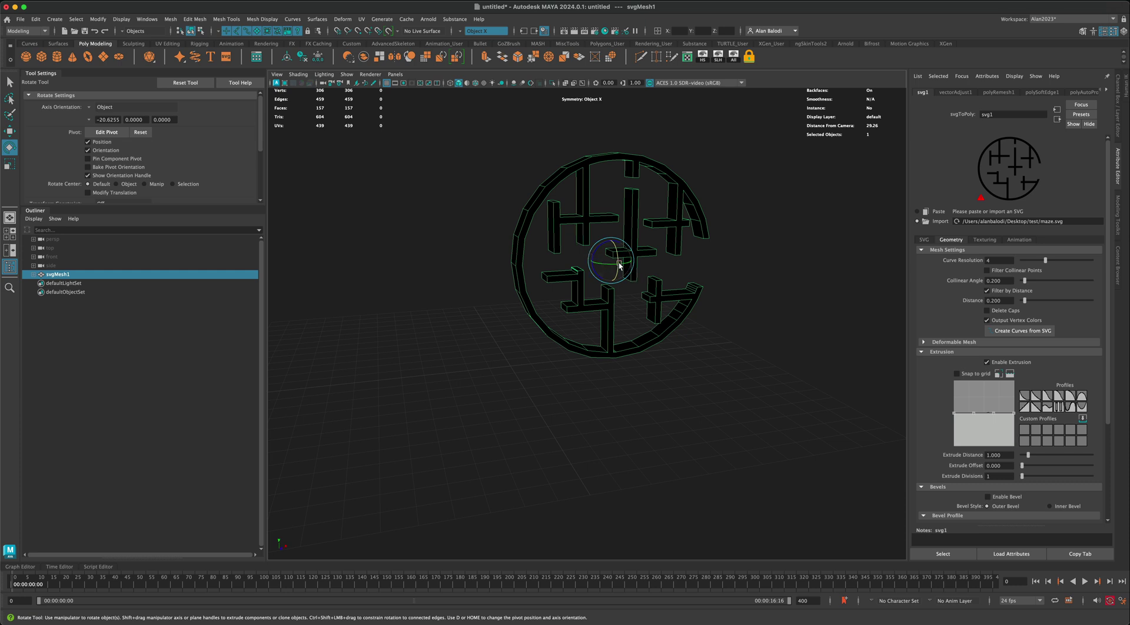
Rotate the logo mesh so it lies flat and lower it toward the ground grid
{"action": "left_click_drag", "start_coordinate": [619, 263], "coordinate": [610, 237]}
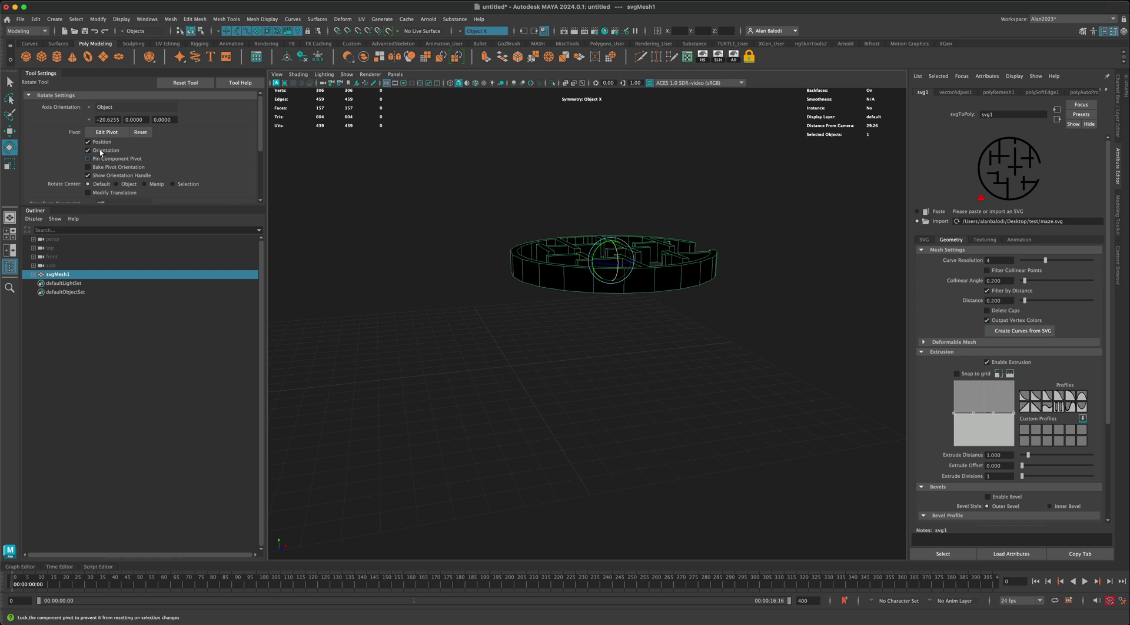
{"action": "left_click", "coordinate": [9, 131]}
{"action": "left_click_drag", "start_coordinate": [453, 323], "coordinate": [470, 386], "text": "alt"}
{"action": "key", "text": "space"}
{"action": "key", "text": "space"}
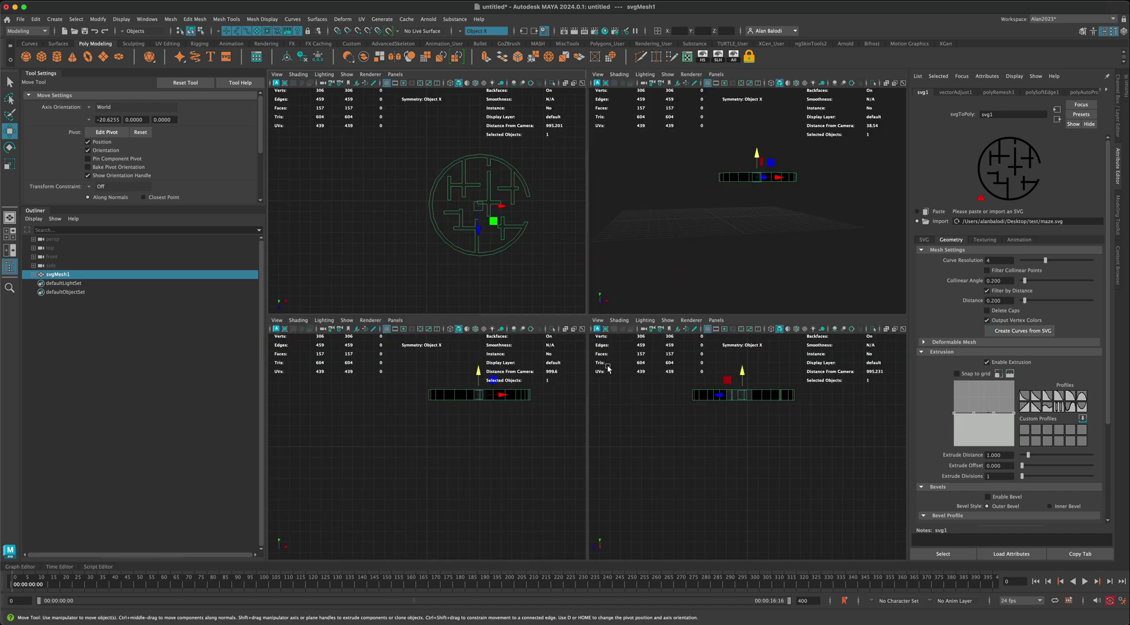
{"action": "left_click_drag", "start_coordinate": [743, 369], "coordinate": [743, 415]}
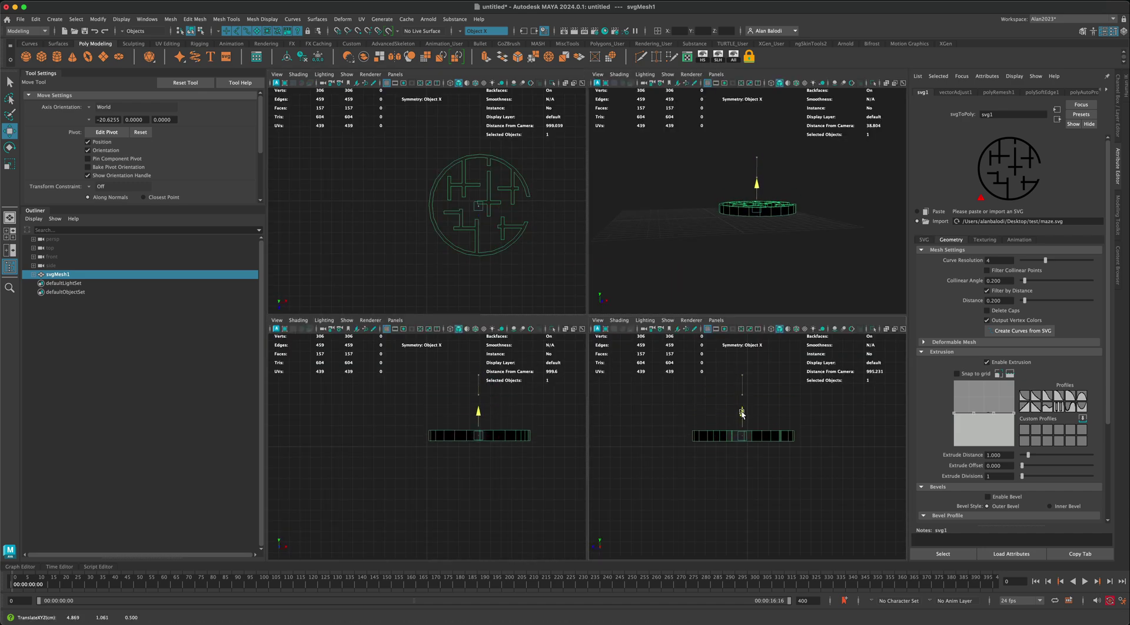
Move the flat mesh horizontally in the top view, snapping its pivot to the center of the grid
{"action": "left_click_drag", "start_coordinate": [517, 279], "coordinate": [511, 281], "text": "alt"}
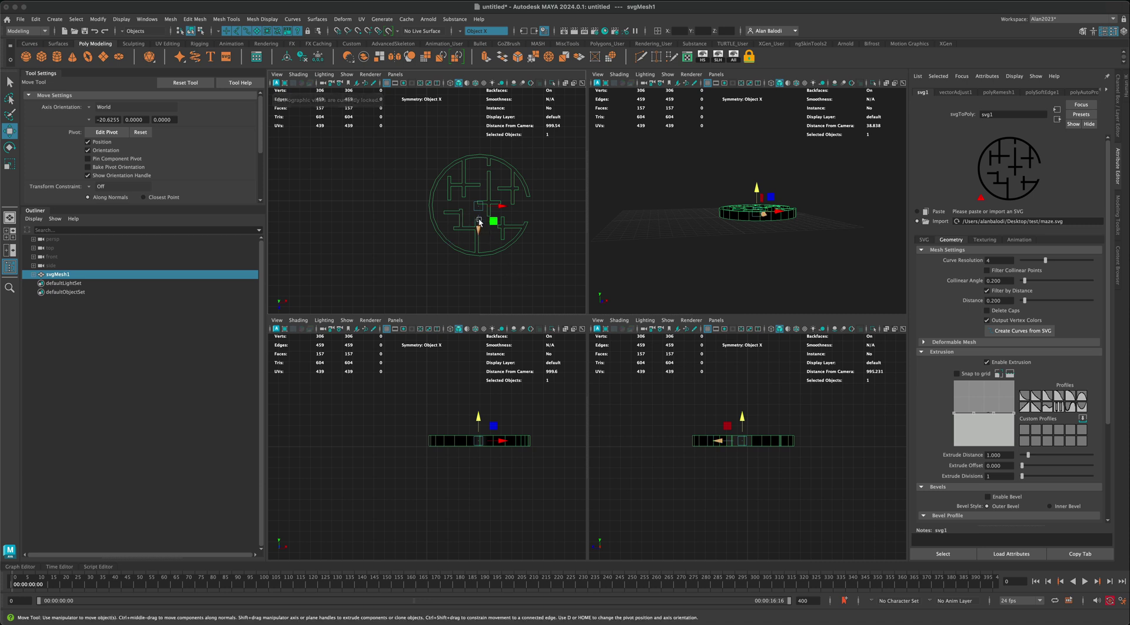
{"action": "key", "text": "x"}
{"action": "left_click_drag", "start_coordinate": [479, 207], "coordinate": [427, 201]}
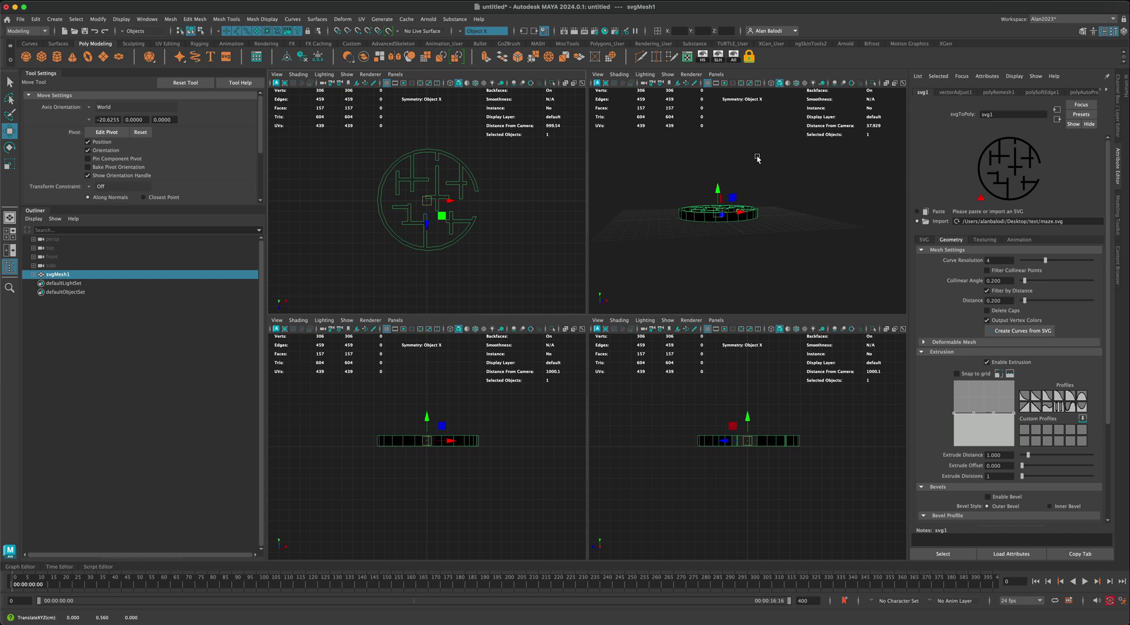
Scale the maze mesh up uniformly and adjust its height along the vertical axis
{"action": "key", "text": "space"}
{"action": "left_click_drag", "start_coordinate": [669, 303], "coordinate": [759, 330], "text": "alt"}
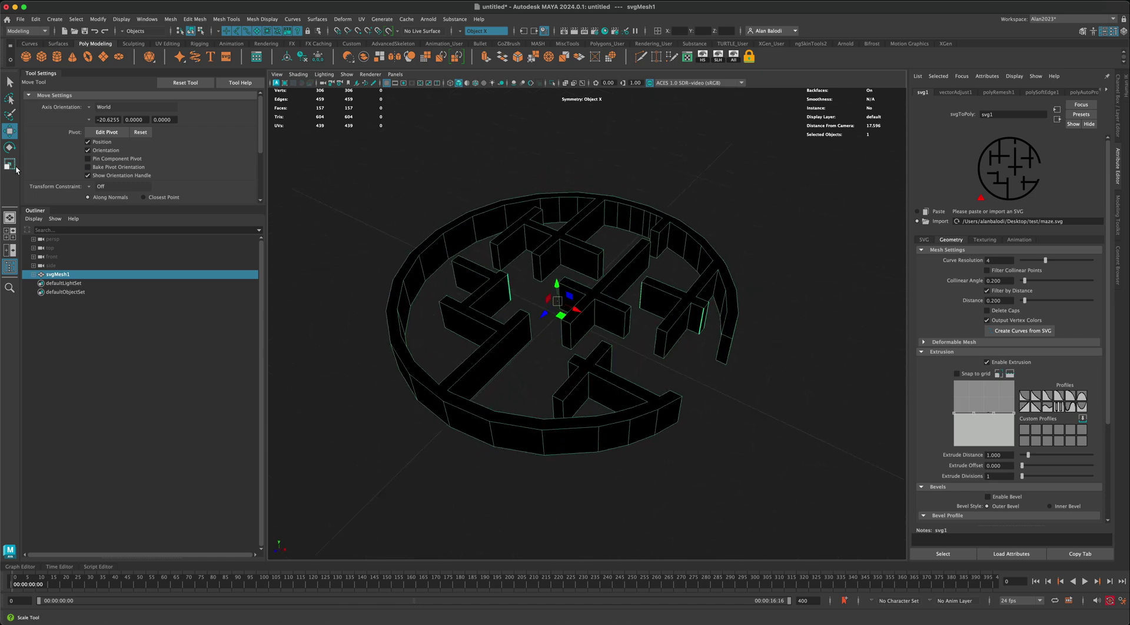
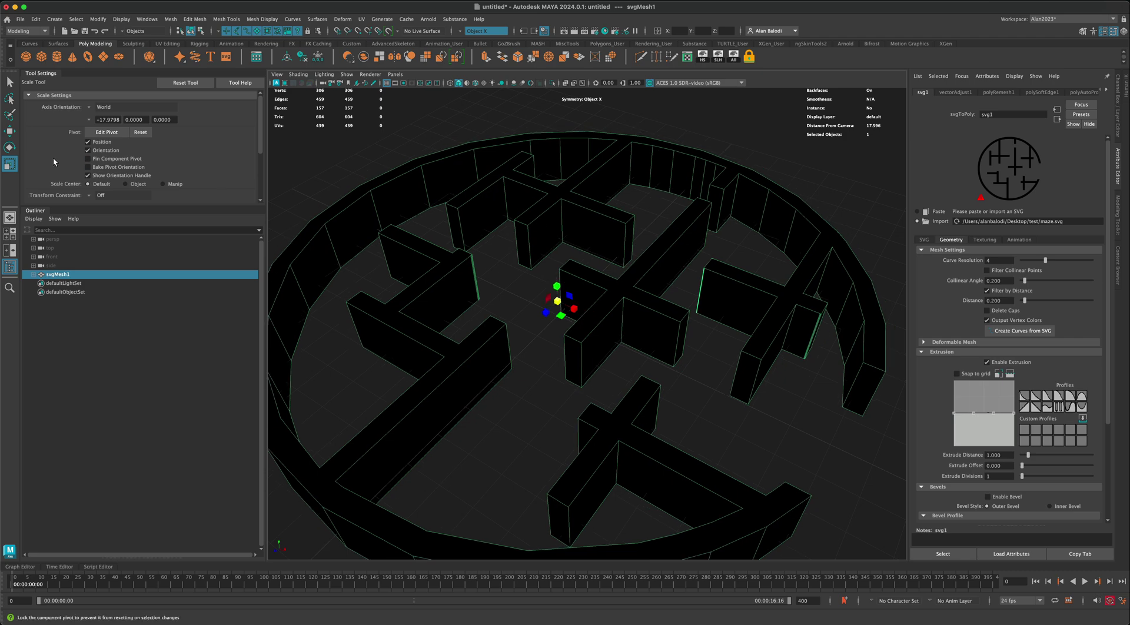
{"action": "left_click", "coordinate": [10, 131]}
{"action": "mouse_move", "coordinate": [558, 289]}
{"action": "left_mouse_down"}
{"action": "mouse_move", "coordinate": [557, 272]}
{"action": "mouse_move", "coordinate": [546, 290]}
{"action": "left_mouse_up"}
{"action": "scroll", "coordinate": [546, 290], "scroll_direction": "down", "scroll_amount": 10}
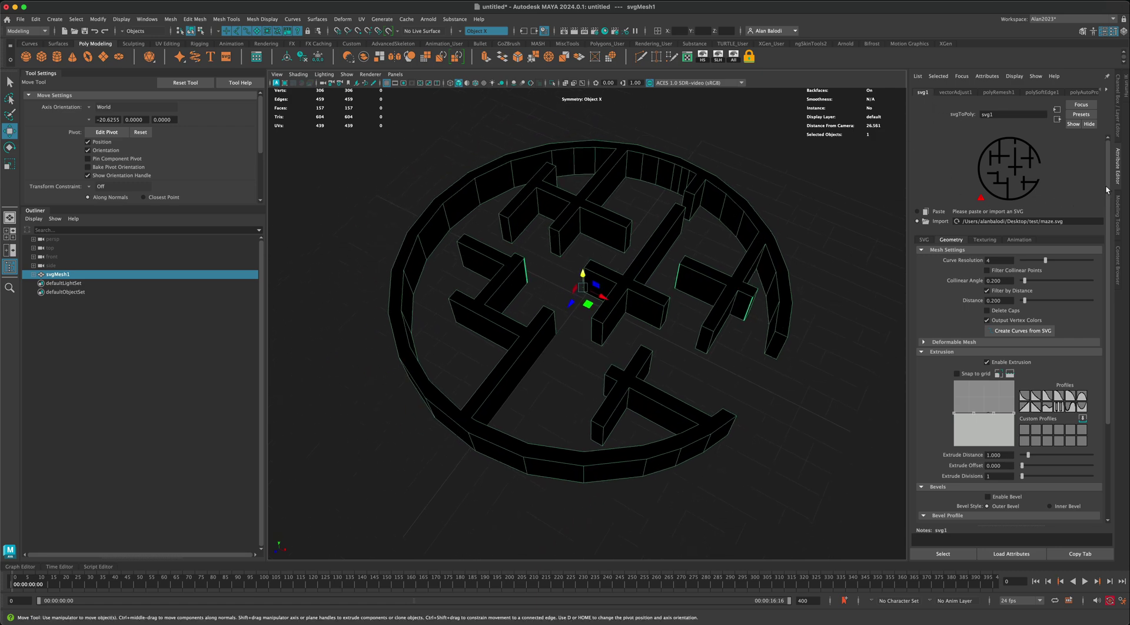
Disable Output Vertex Colors in the SVG mesh settings so the maze displays with its default gray shading
{"action": "left_click", "coordinate": [988, 321]}
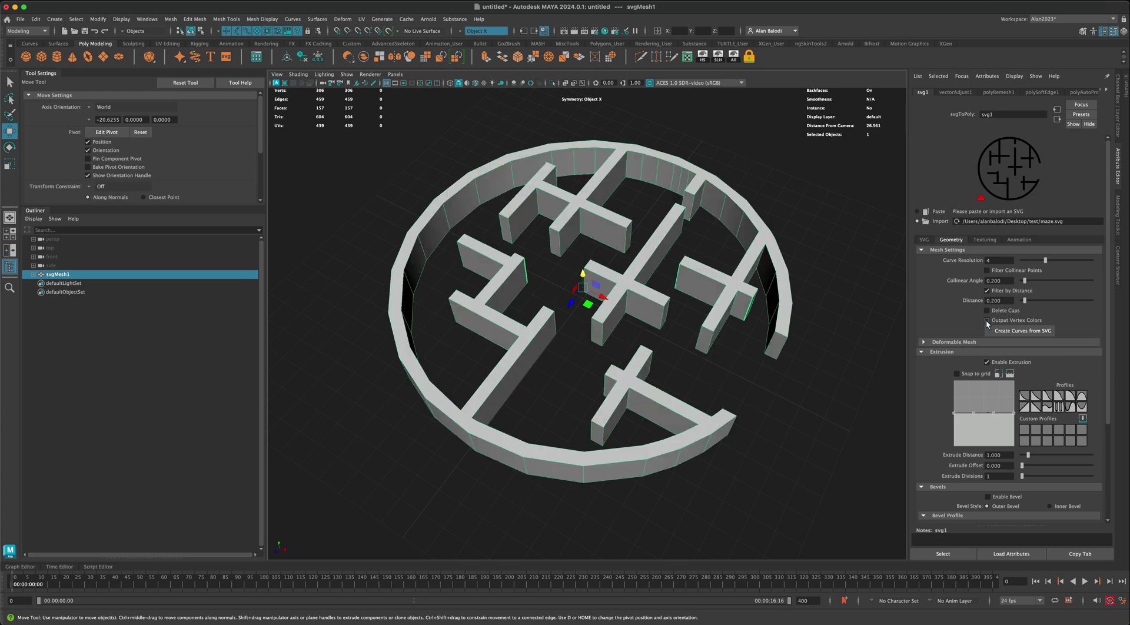
{"action": "left_click", "coordinate": [988, 320]}
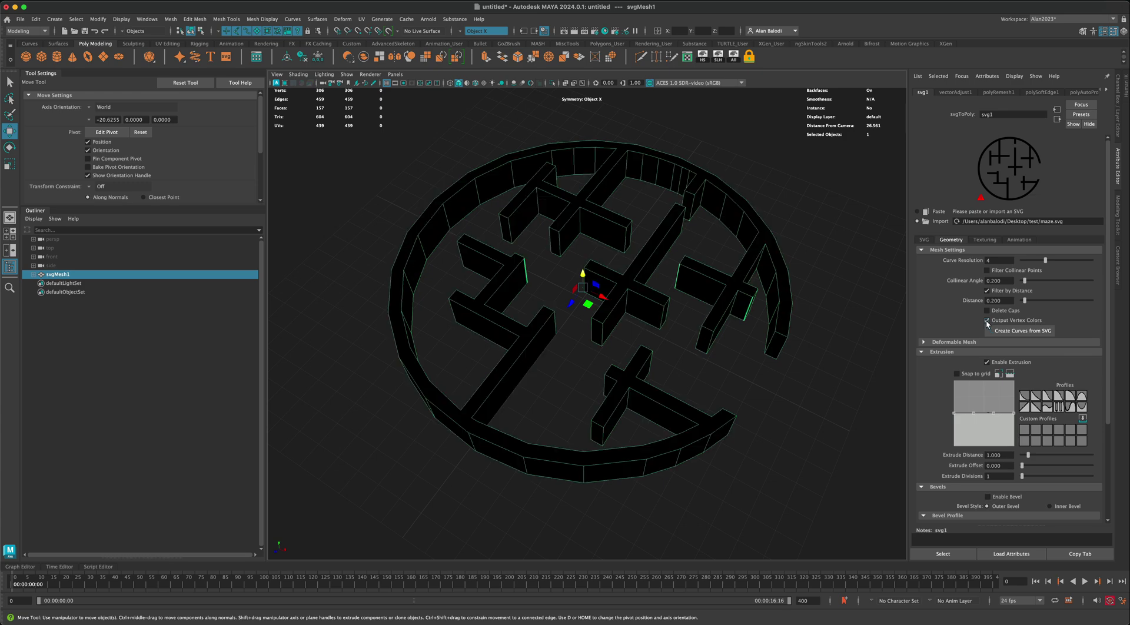
{"action": "left_click_drag", "start_coordinate": [820, 313], "coordinate": [686, 252], "text": "alt"}
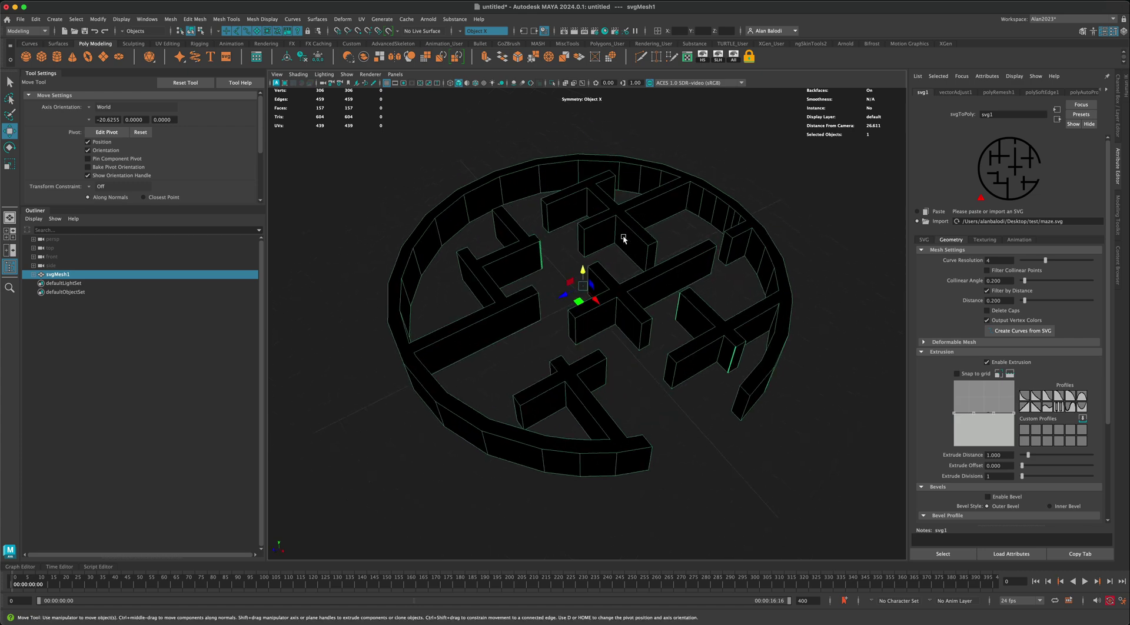
{"action": "left_click", "coordinate": [988, 321]}
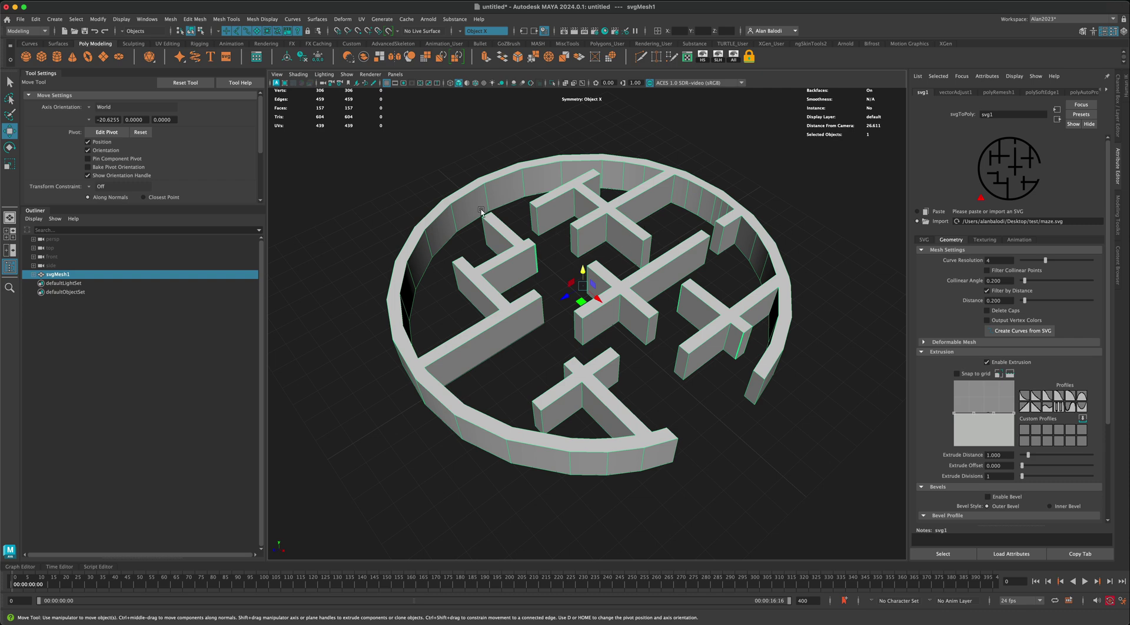
{"action": "left_click_drag", "start_coordinate": [571, 257], "coordinate": [582, 287], "text": "alt"}
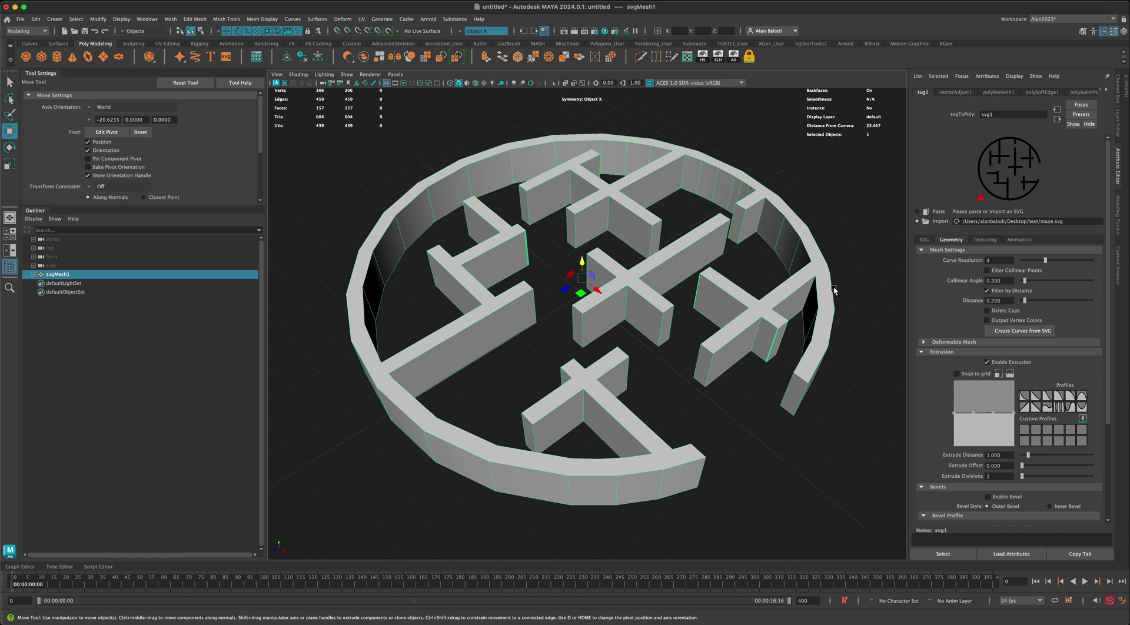
{"action": "left_click_drag", "start_coordinate": [762, 310], "coordinate": [746, 310], "text": "alt"}
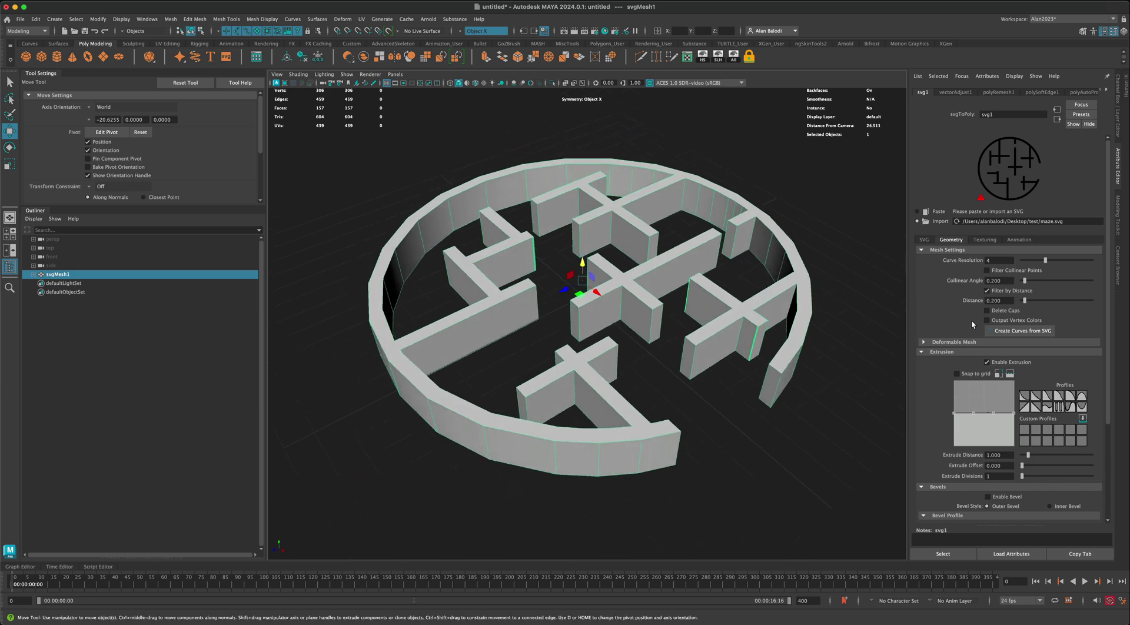
Set the maze's Extrude Distance to 1.929 and its Extrude Divisions to 3
{"action": "scroll", "coordinate": [963, 316], "scroll_direction": "down", "scroll_amount": 4}
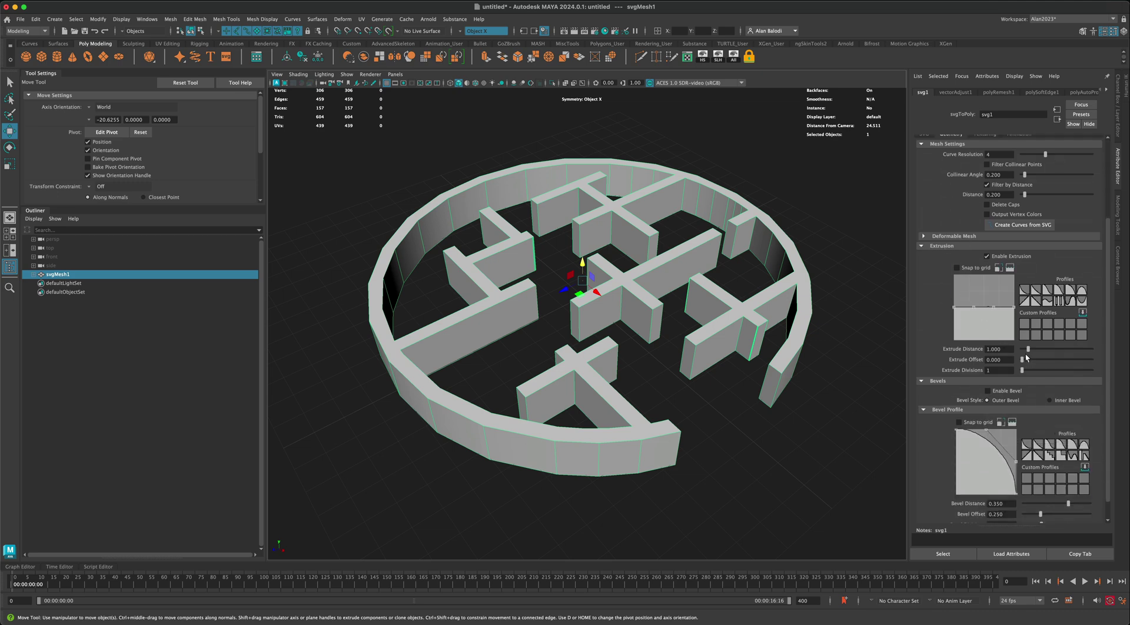
{"action": "left_click_drag", "start_coordinate": [1029, 352], "coordinate": [1046, 371]}
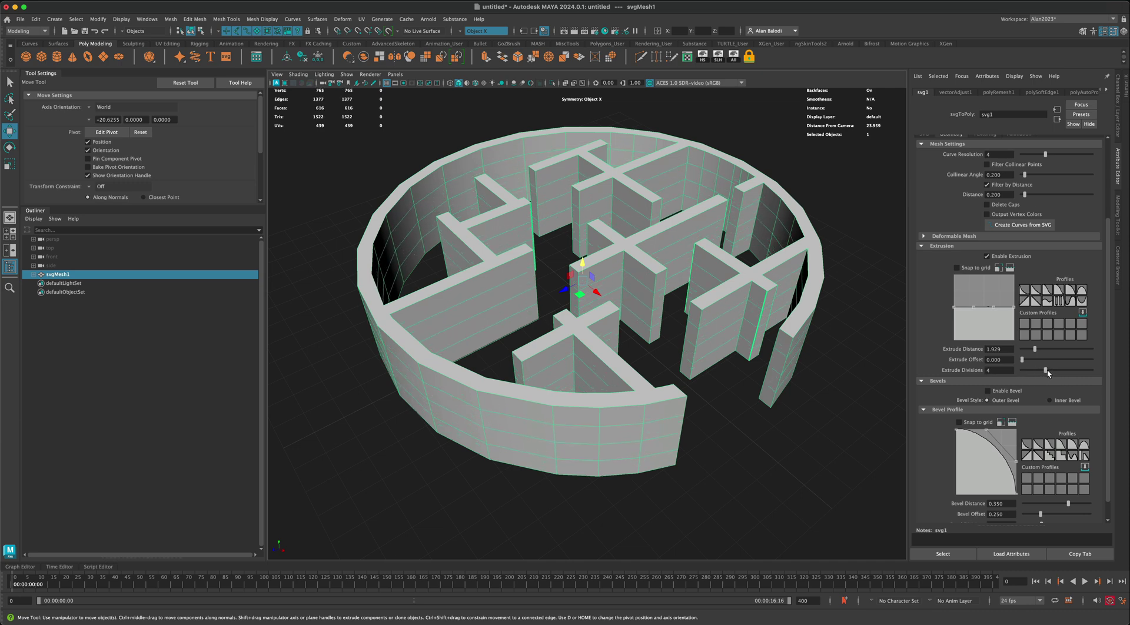
{"action": "mouse_move", "coordinate": [1046, 372]}
{"action": "left_mouse_down"}
{"action": "mouse_move", "coordinate": [1014, 369]}
{"action": "mouse_move", "coordinate": [1038, 372]}
{"action": "left_mouse_up"}
{"action": "left_click_drag", "start_coordinate": [436, 242], "coordinate": [413, 204], "text": "alt"}
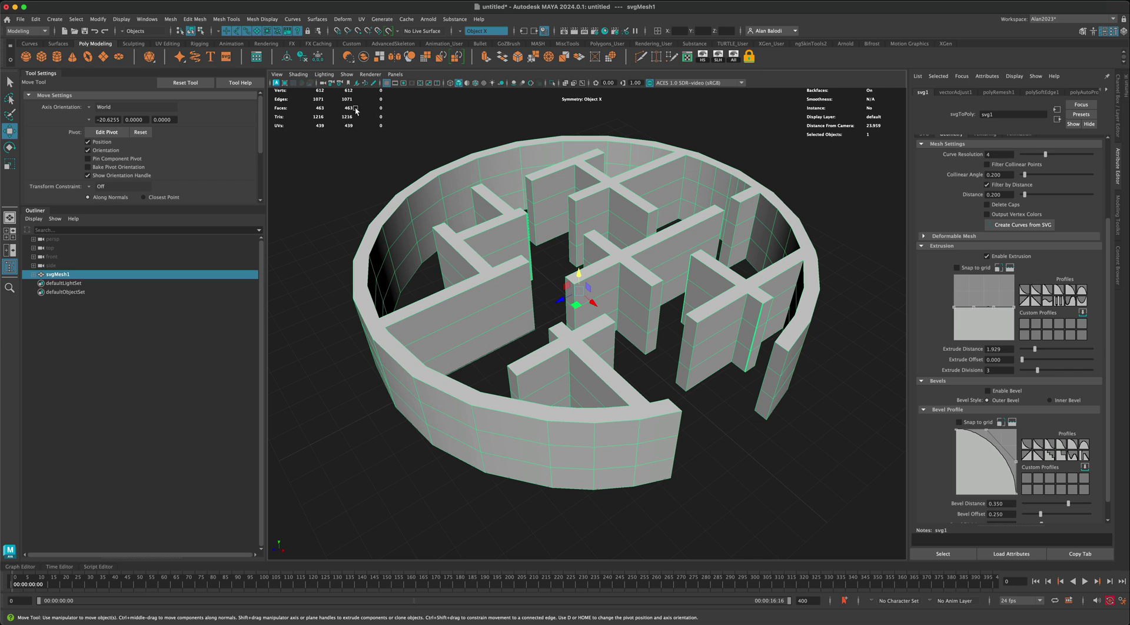
{"action": "left_click_drag", "start_coordinate": [518, 228], "coordinate": [557, 259], "text": "alt"}
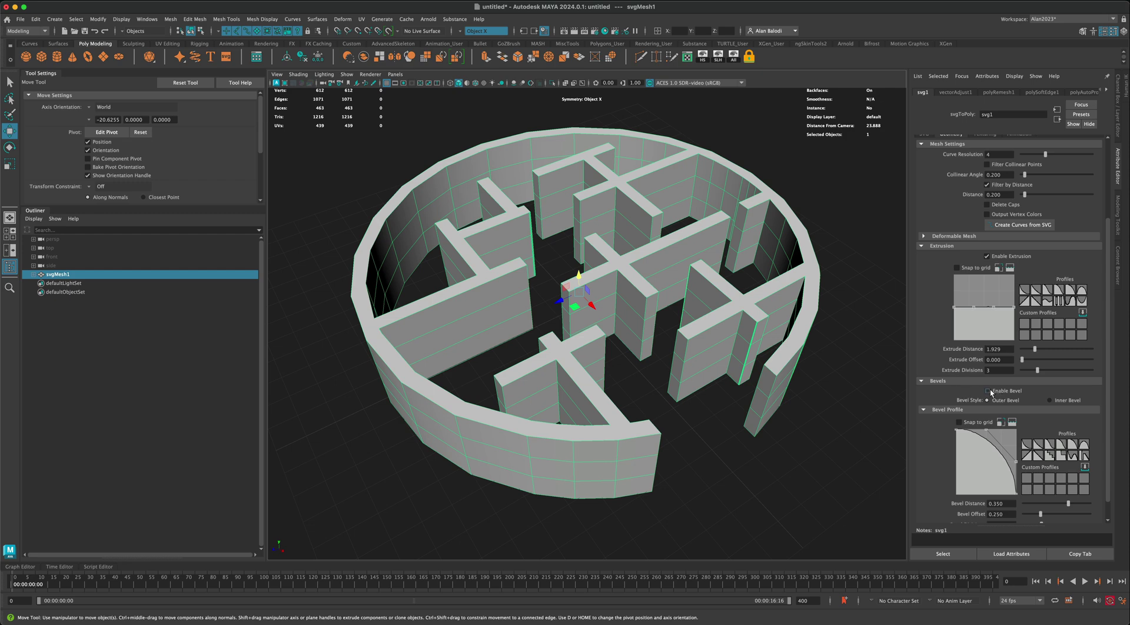
Enable the bevel with a Bevel Distance of 0.102, Bevel Offset of 0.190 and 1 Bevel Division
{"action": "left_click", "coordinate": [988, 391]}
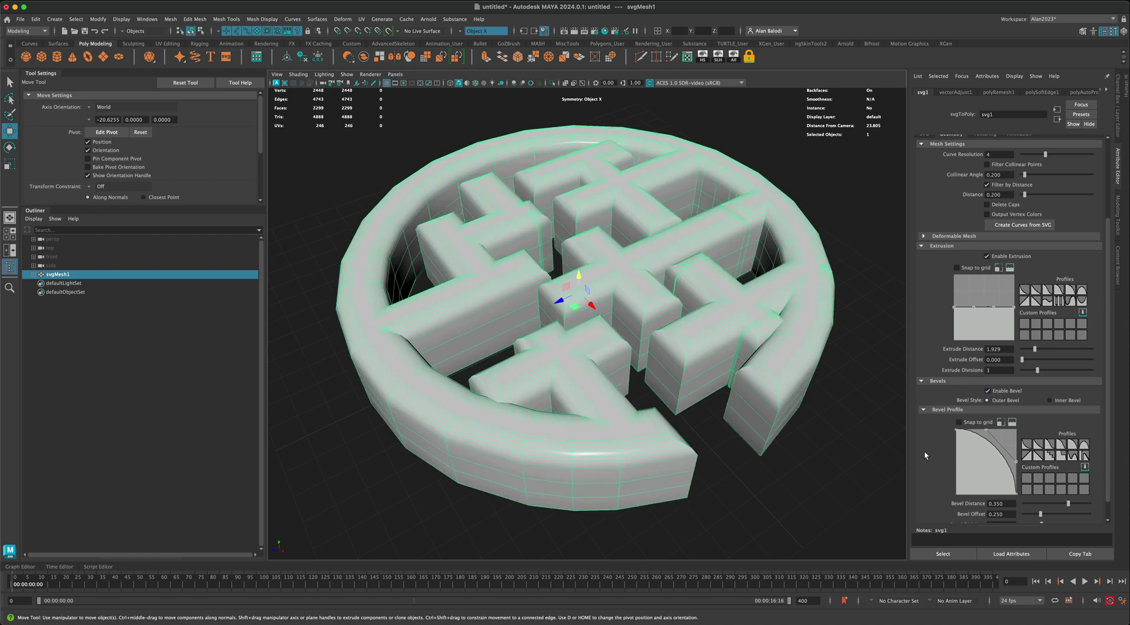
{"action": "scroll", "coordinate": [927, 430], "scroll_direction": "down", "scroll_amount": 1}
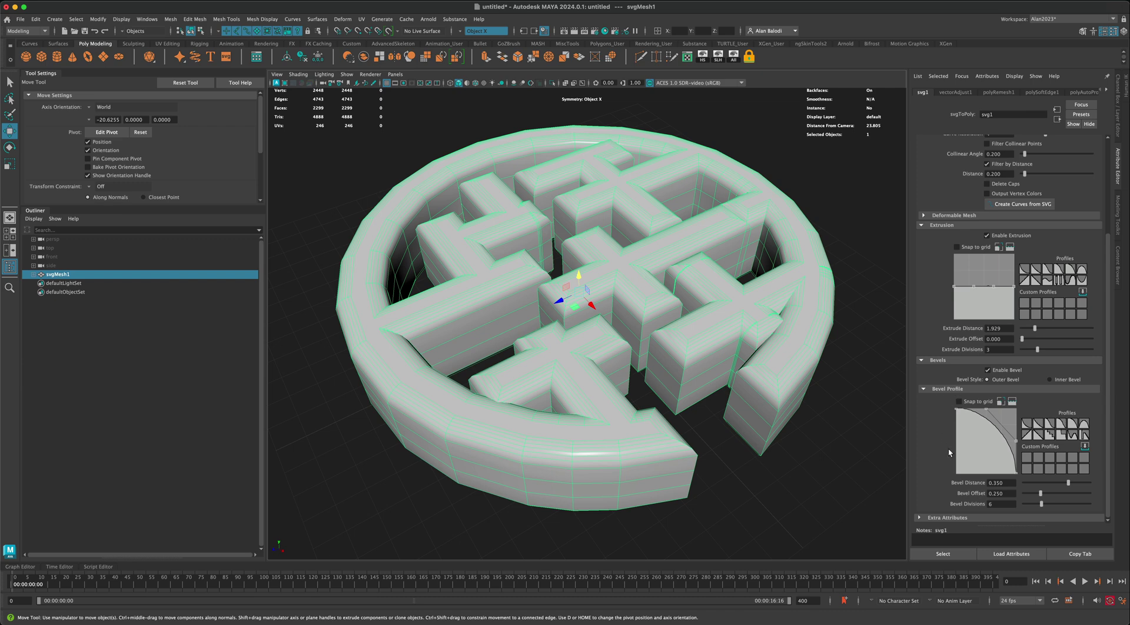
{"action": "left_click_drag", "start_coordinate": [1068, 482], "coordinate": [1017, 504]}
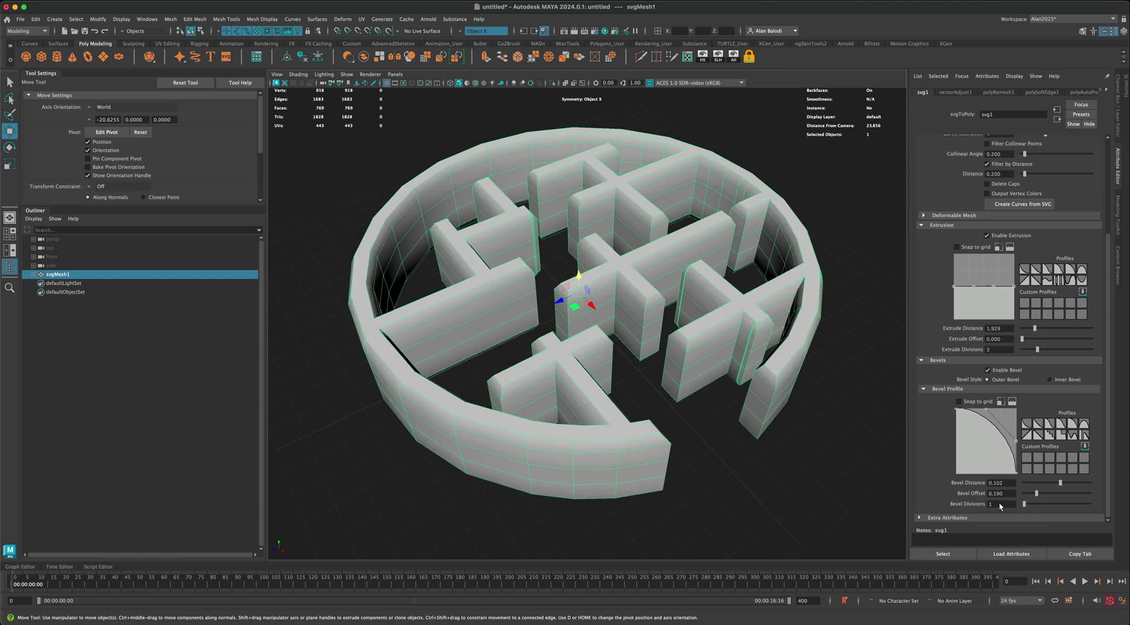
{"action": "left_click_drag", "start_coordinate": [861, 466], "coordinate": [526, 300], "text": "alt"}
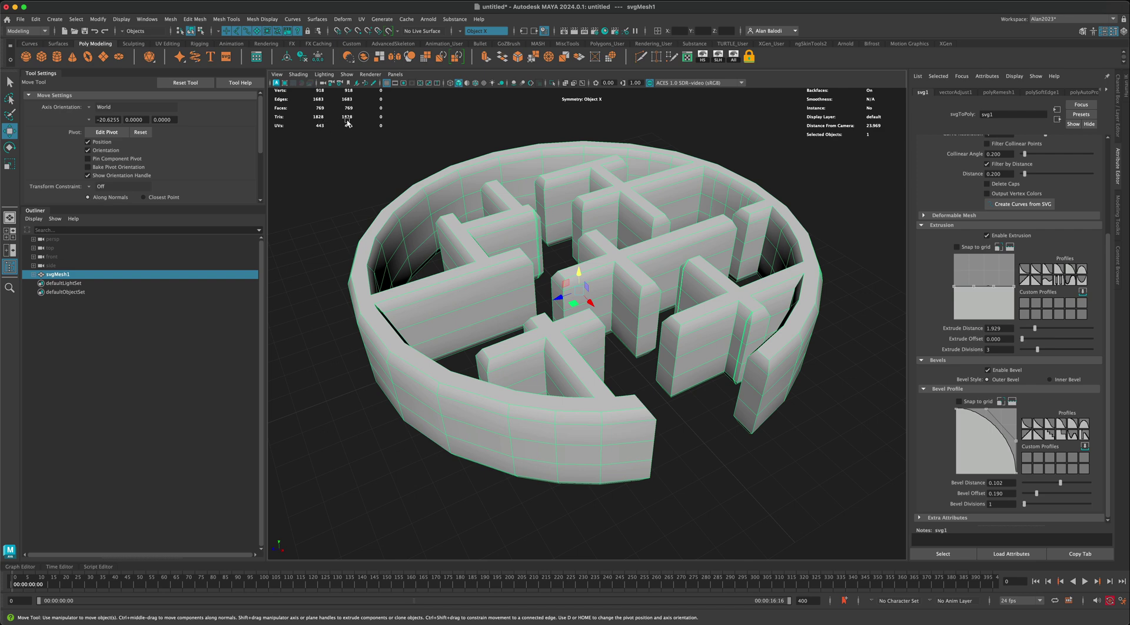
{"action": "left_click_drag", "start_coordinate": [902, 432], "coordinate": [806, 347], "text": "alt"}
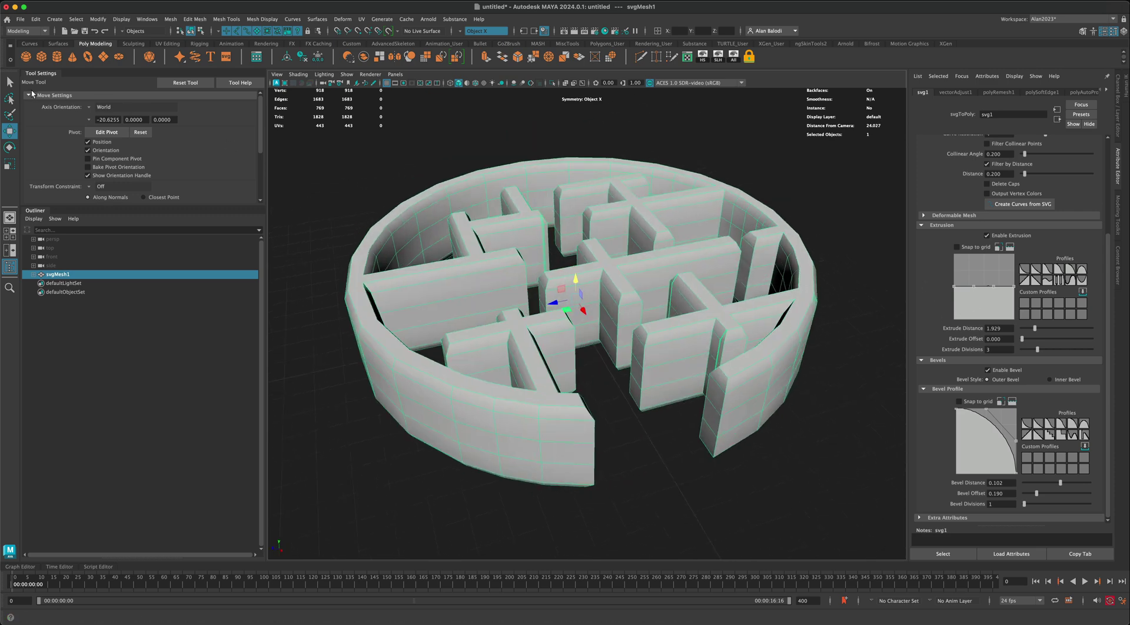
Delete the construction history of the maze mesh
{"action": "left_click", "coordinate": [9, 82]}
{"action": "right_click_drag", "start_coordinate": [514, 171], "coordinate": [539, 159]}
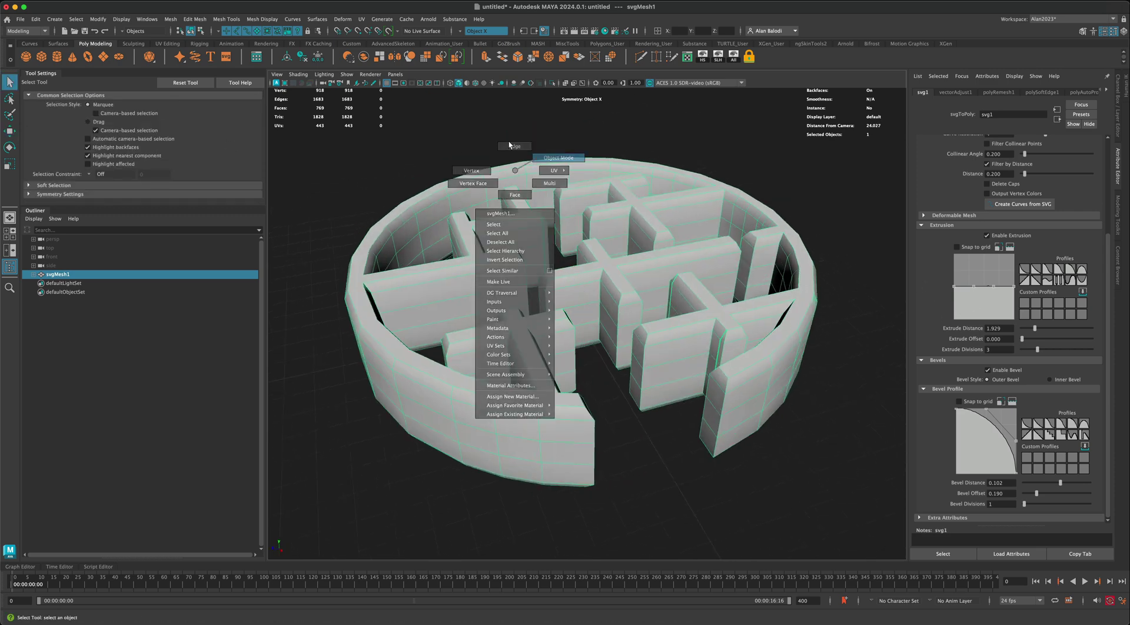
{"action": "left_click", "coordinate": [510, 180]}
{"action": "left_click_drag", "start_coordinate": [522, 162], "coordinate": [512, 161], "text": "alt"}
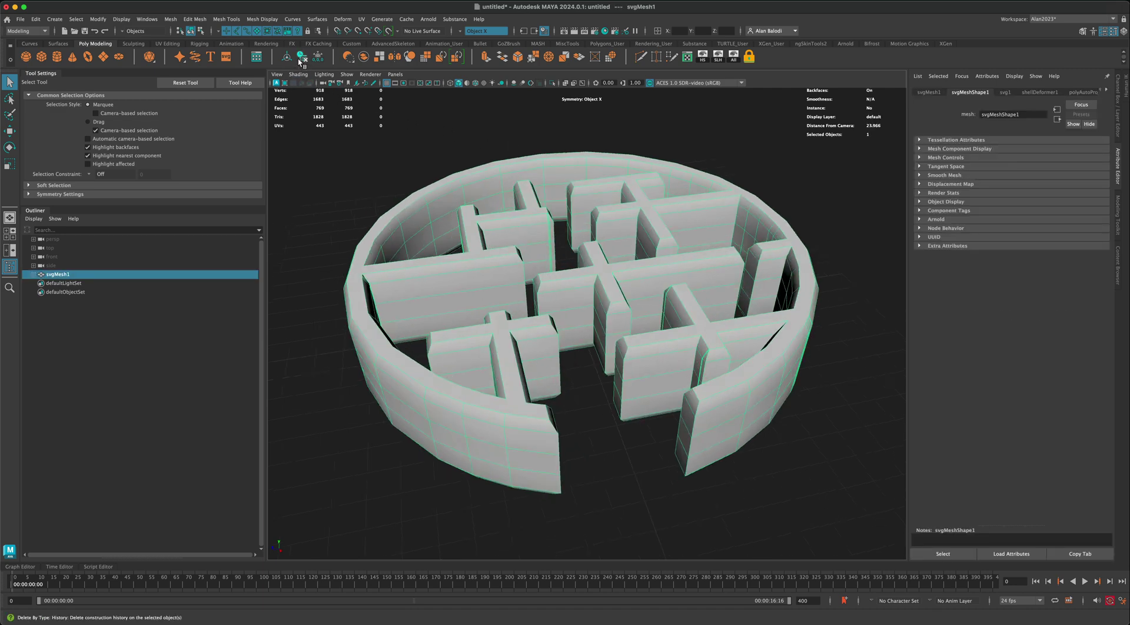
{"action": "left_click", "coordinate": [1005, 93]}
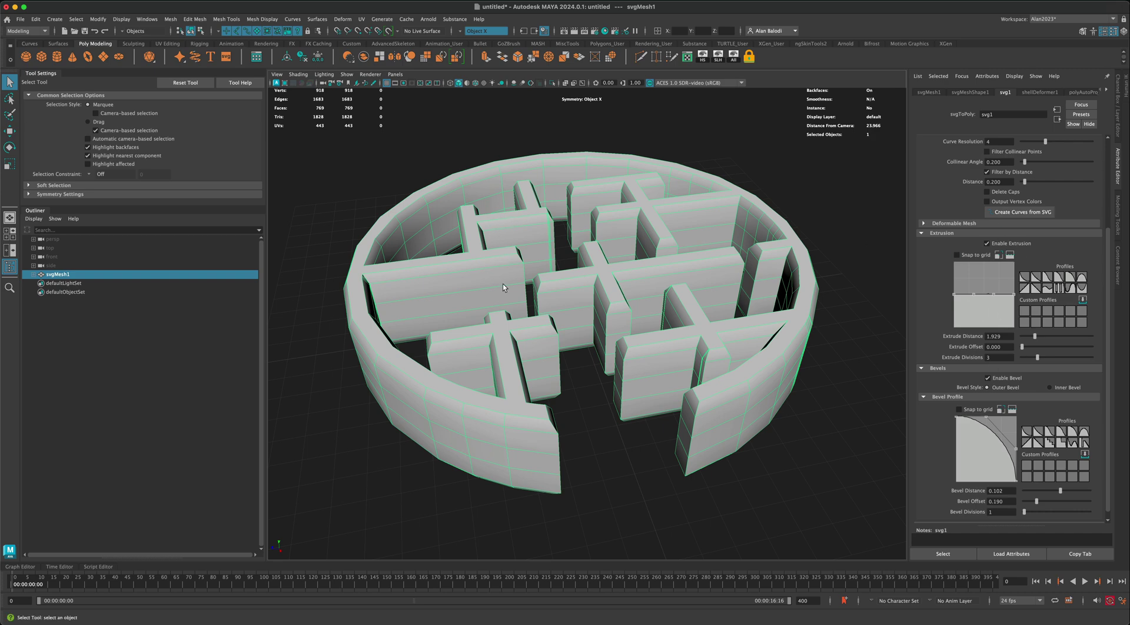
{"action": "left_click", "coordinate": [302, 58]}
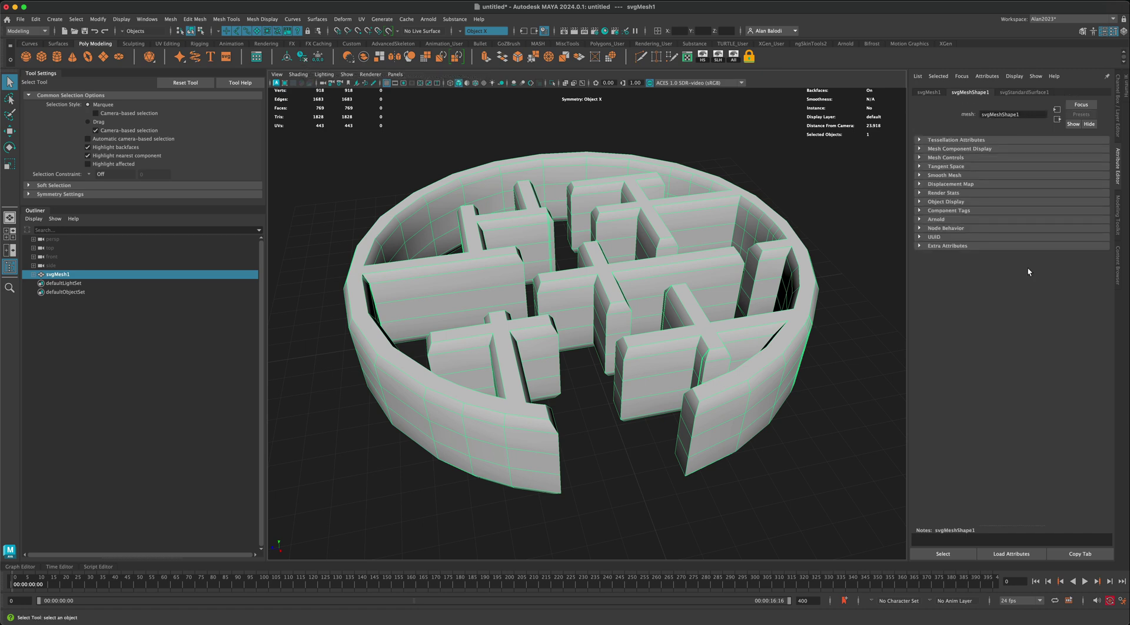
Select the large top face in face mode to examine its topology, and return to object mode with nothing selected
{"action": "left_click_drag", "start_coordinate": [849, 324], "coordinate": [640, 283], "text": "alt"}
{"action": "left_click_drag", "start_coordinate": [573, 298], "coordinate": [542, 315], "text": "alt"}
{"action": "right_click_drag", "start_coordinate": [548, 348], "coordinate": [552, 371]}
{"action": "left_click", "coordinate": [553, 346]}
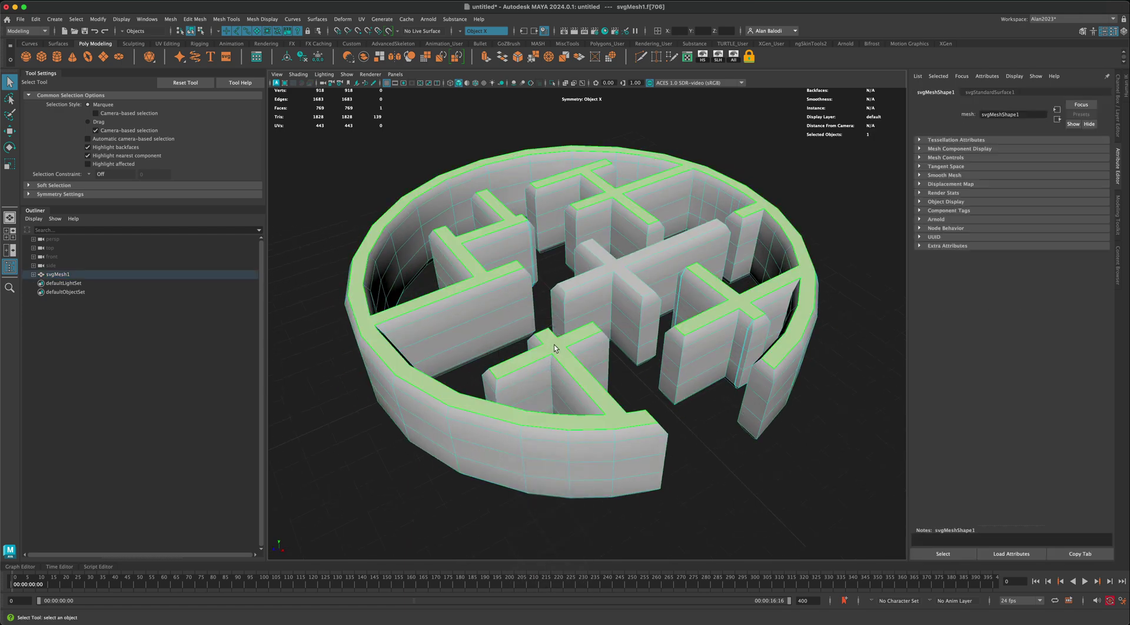
{"action": "key", "text": "w"}
{"action": "left_click_drag", "start_coordinate": [592, 233], "coordinate": [659, 269]}
{"action": "right_click_drag", "start_coordinate": [660, 269], "coordinate": [691, 253]}
{"action": "left_click", "coordinate": [840, 238]}
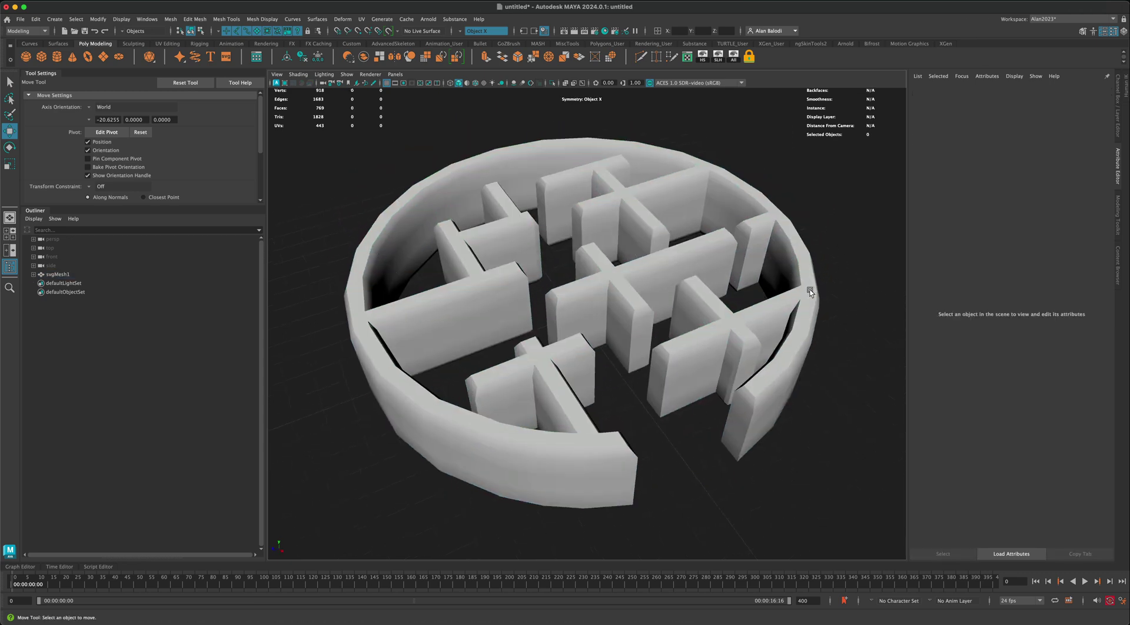
Turn on the wireframe-on-shaded display and reselect the maze mesh
{"action": "left_click", "coordinate": [475, 83]}
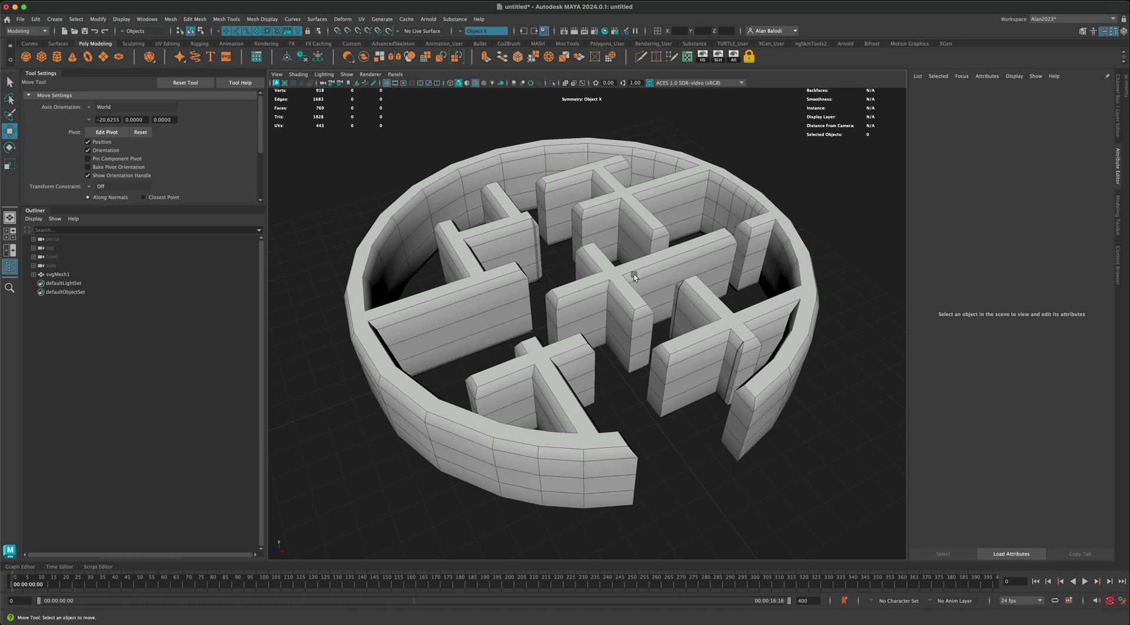
{"action": "left_click_drag", "start_coordinate": [640, 312], "coordinate": [560, 338], "text": "alt"}
{"action": "left_click", "coordinate": [559, 338]}
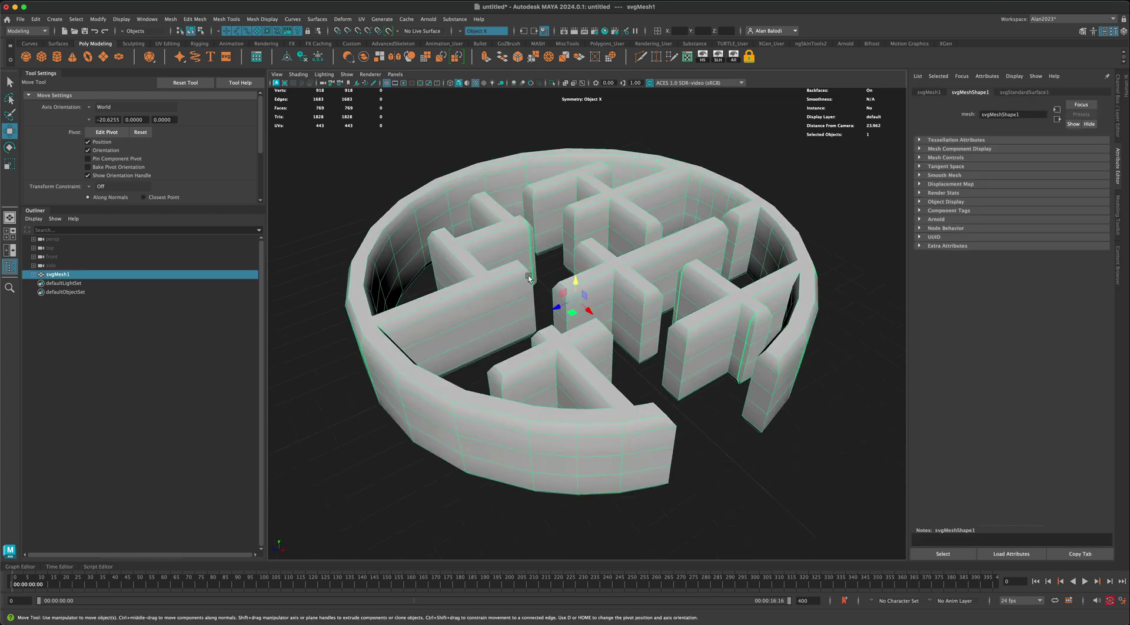
Apply Cleanup to the selected mesh for faces with more than 4 sides, concave faces, faces with holes and lamina faces
{"action": "left_click", "coordinate": [172, 20]}
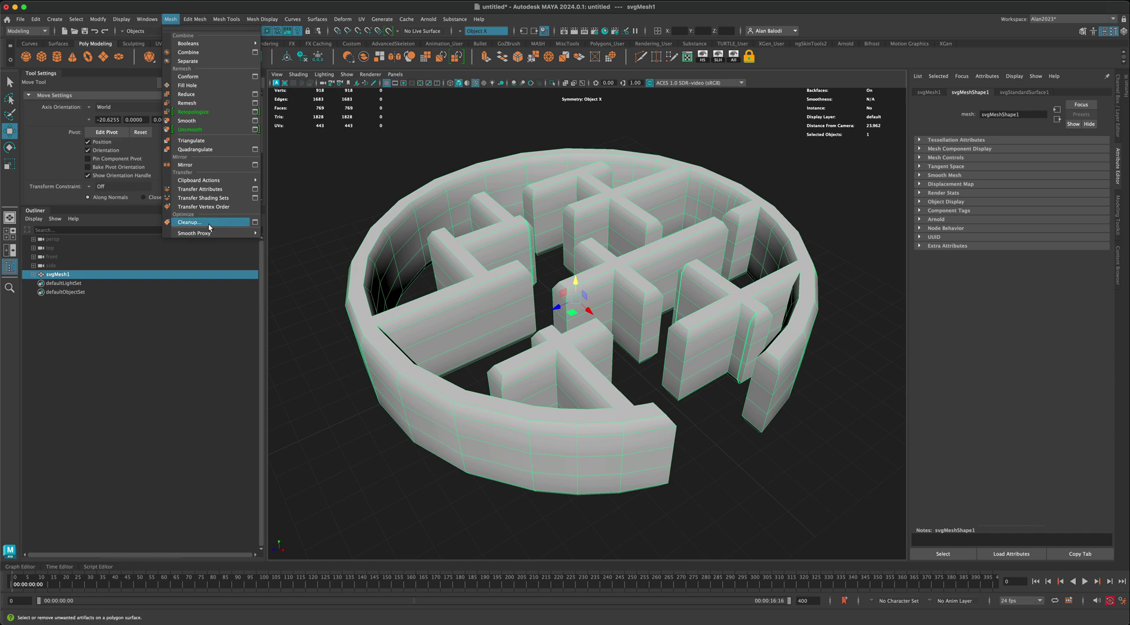
{"action": "left_click", "coordinate": [254, 222]}
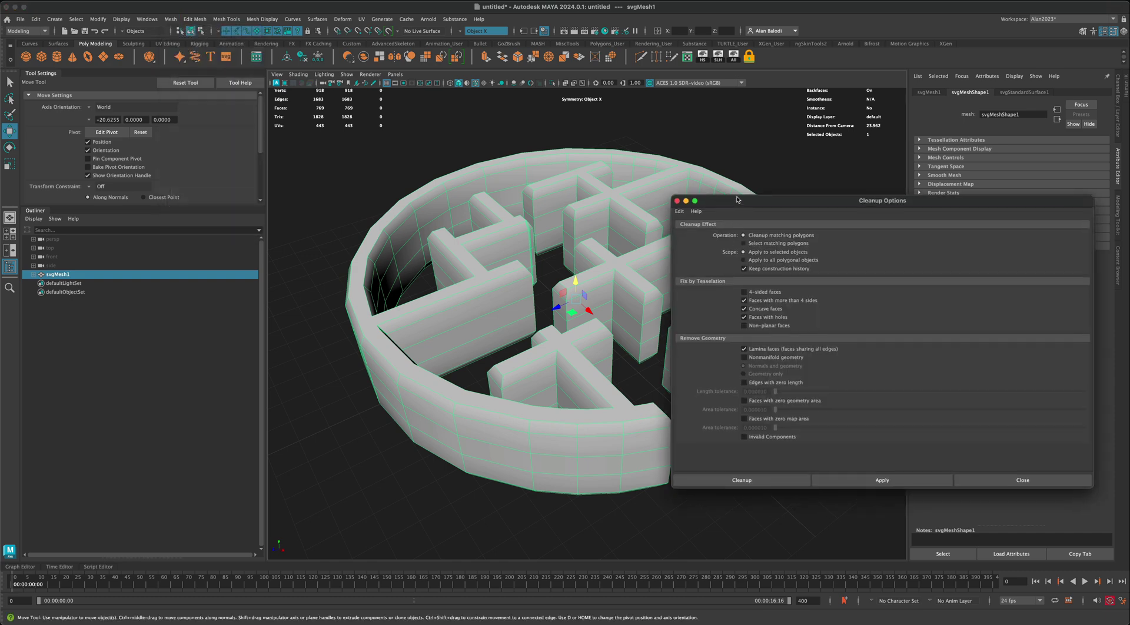
{"action": "left_click_drag", "start_coordinate": [739, 205], "coordinate": [728, 166]}
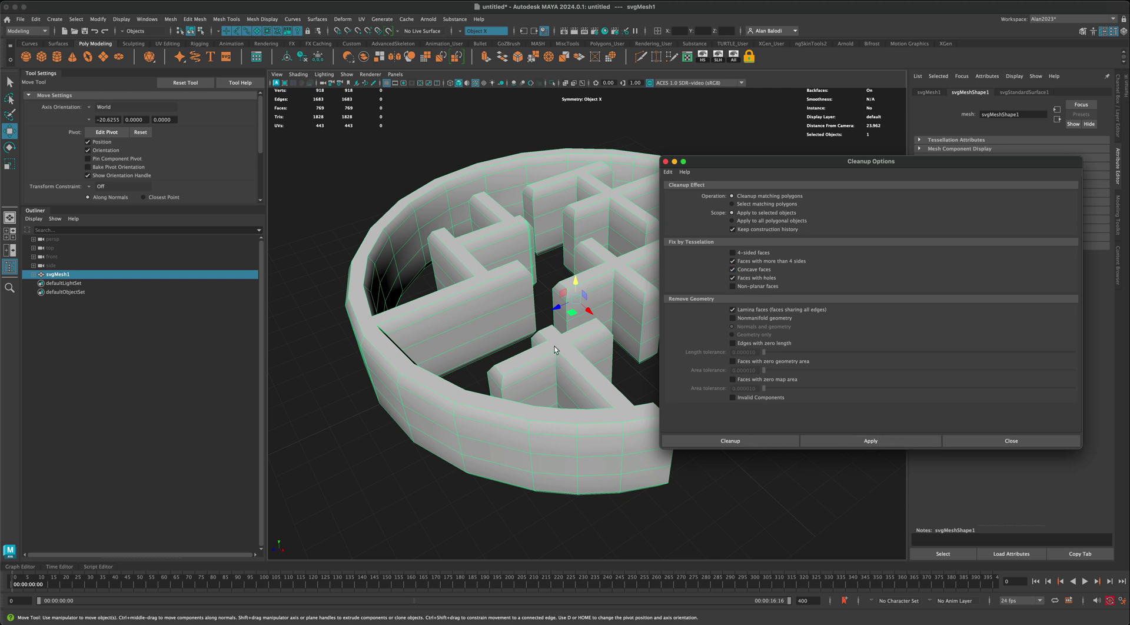
{"action": "left_click", "coordinate": [872, 441]}
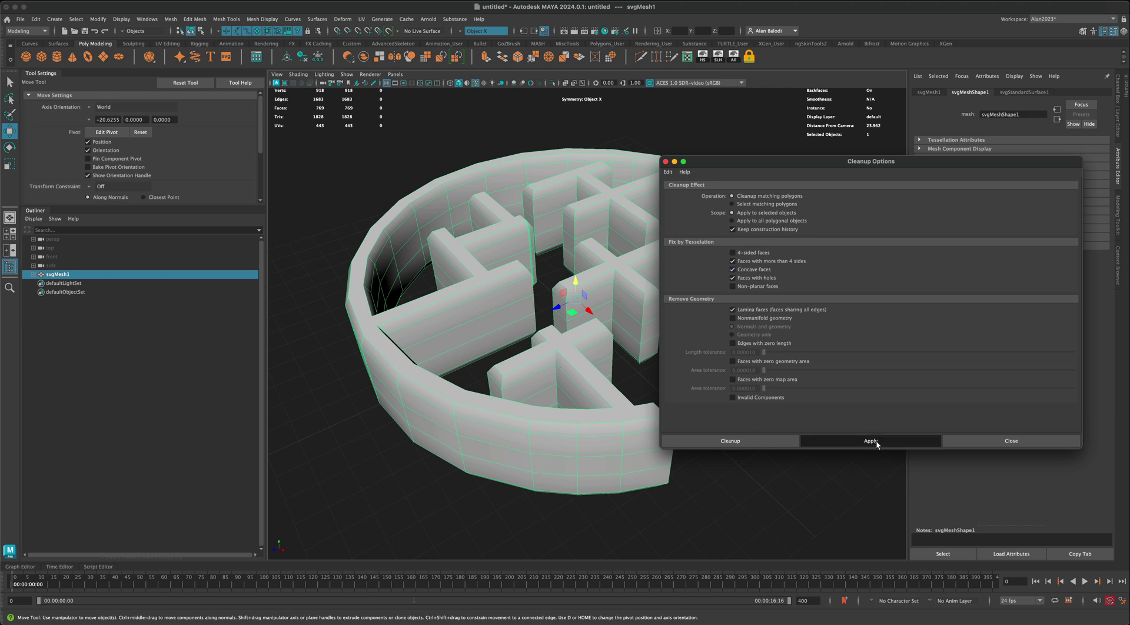
Close the cleanup options and return the maze mesh to object mode with nothing selected
{"action": "left_click", "coordinate": [973, 442]}
{"action": "right_click_drag", "start_coordinate": [590, 339], "coordinate": [616, 328]}
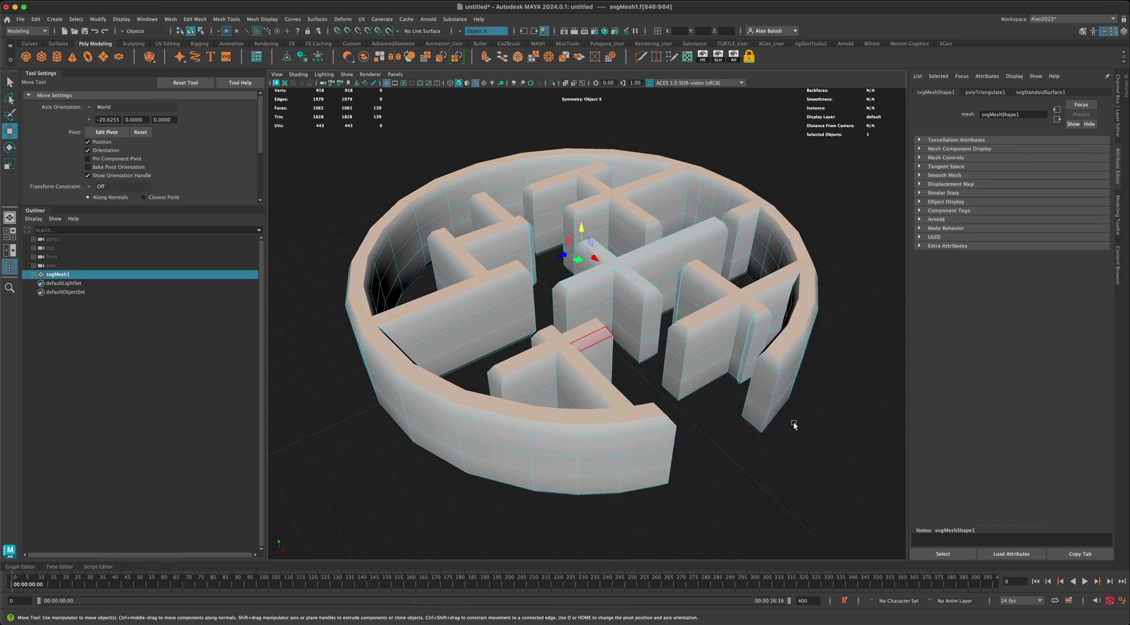
{"action": "left_click", "coordinate": [726, 432]}
Examine the cleaned-up topology on the top faces and walls of the maze mesh from several angles, leaving it deselected
{"action": "left_click_drag", "start_coordinate": [723, 407], "coordinate": [709, 376], "text": "alt"}
{"action": "scroll", "coordinate": [709, 376], "scroll_direction": "up", "scroll_amount": 6}
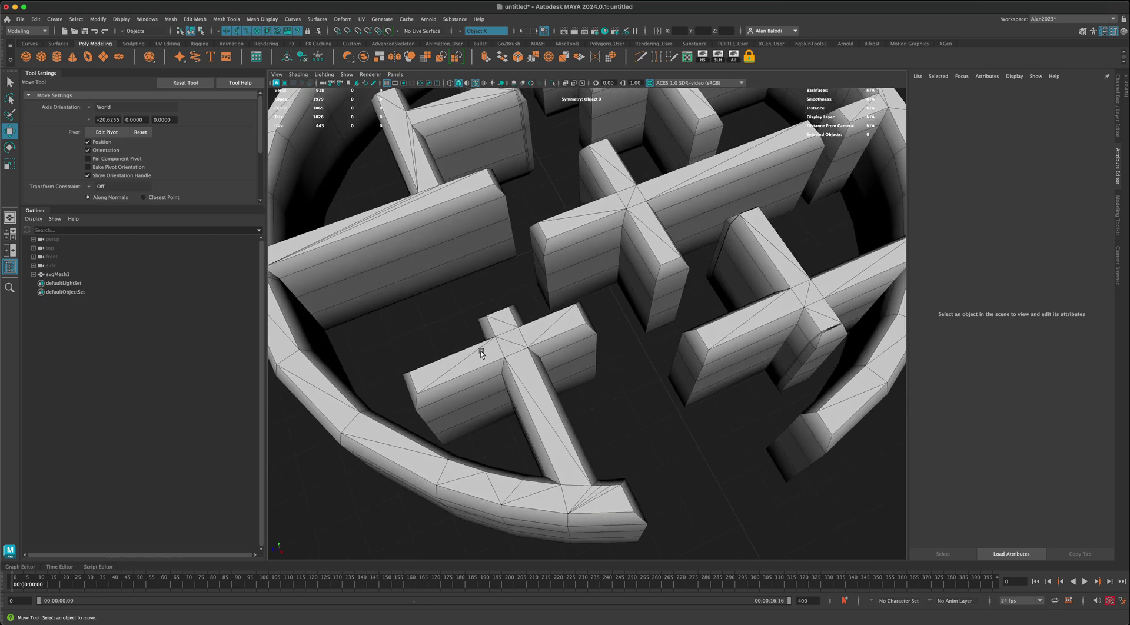
{"action": "scroll", "coordinate": [536, 415], "scroll_direction": "down", "scroll_amount": 5}
{"action": "left_click_drag", "start_coordinate": [536, 415], "coordinate": [573, 382], "text": "alt"}
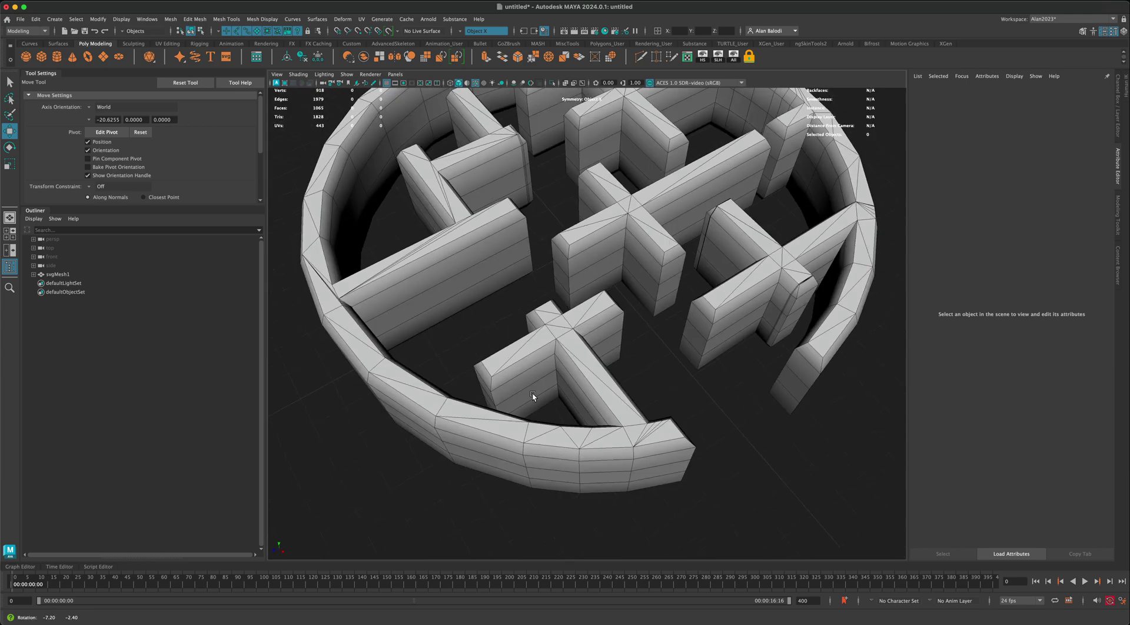
{"action": "left_click_drag", "start_coordinate": [589, 379], "coordinate": [539, 313], "text": "alt"}
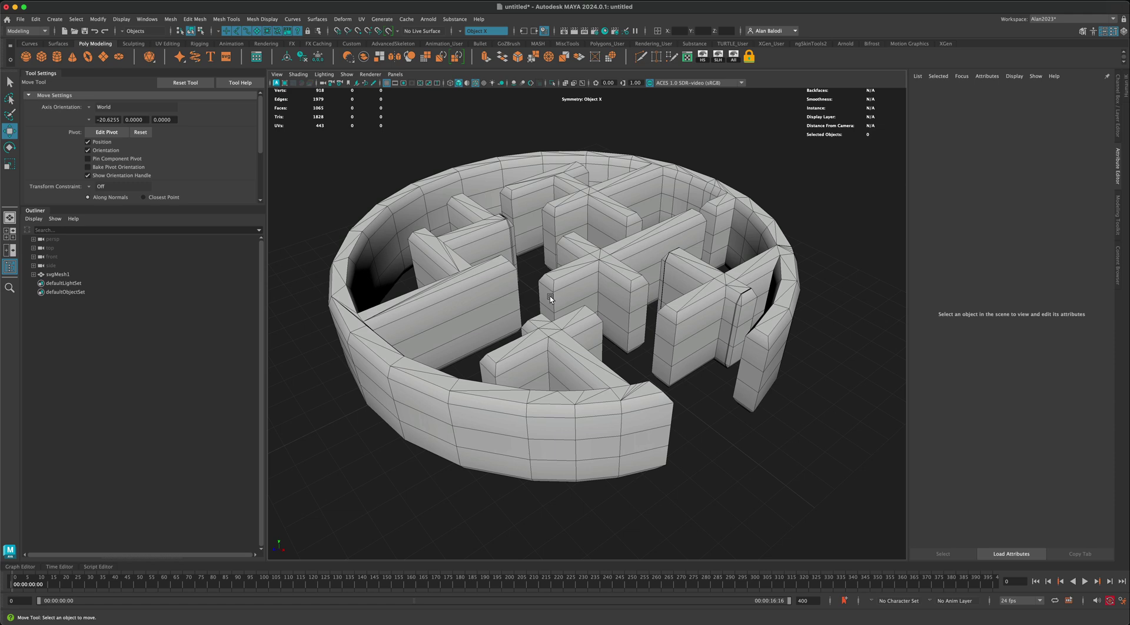
{"action": "left_click_drag", "start_coordinate": [549, 295], "coordinate": [475, 286], "text": "alt"}
{"action": "left_click", "coordinate": [457, 299]}
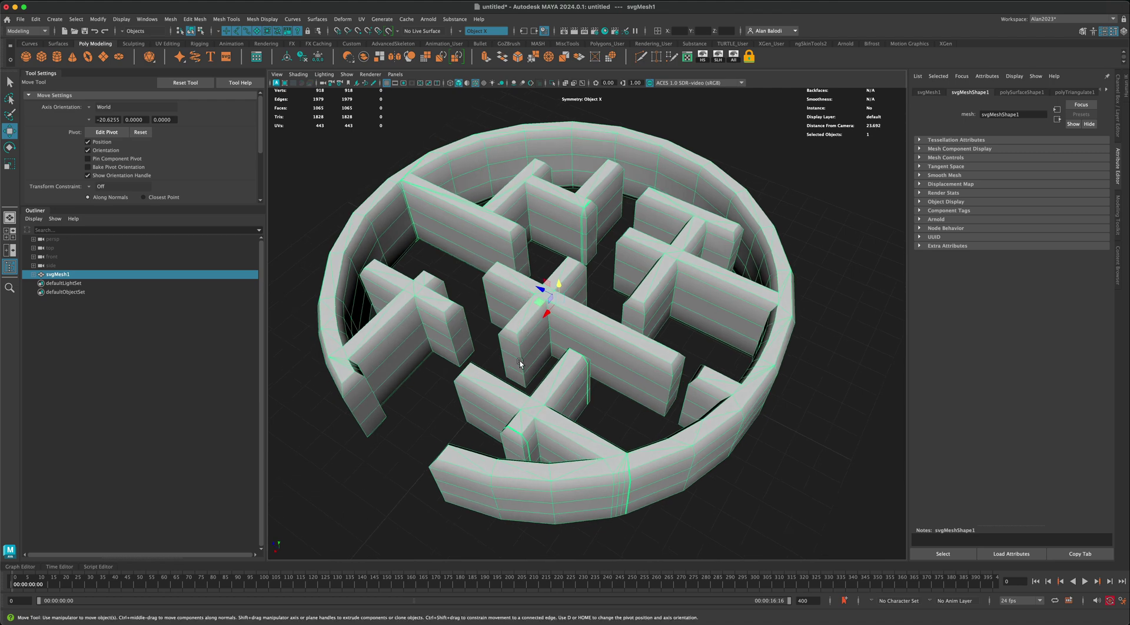
{"action": "left_click_drag", "start_coordinate": [517, 368], "coordinate": [525, 301], "text": "alt"}
{"action": "left_click", "coordinate": [531, 304]}
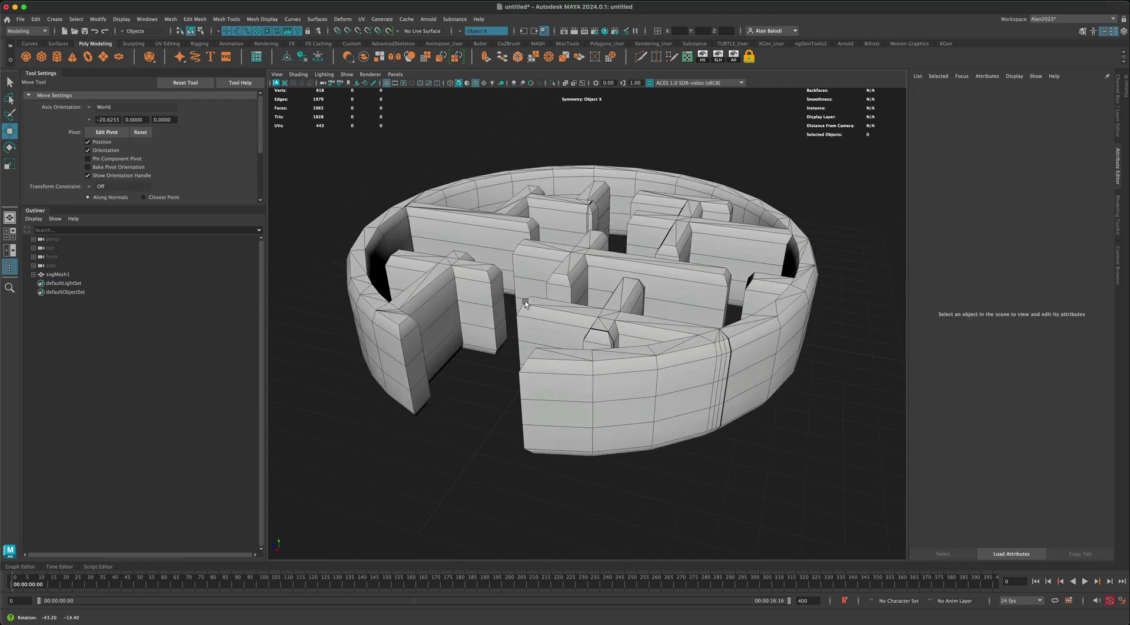
Assign a new Lambert material to the maze mesh and make its color a darkened blue with hue about 208 and saturation 1, leaving nothing selected
{"action": "left_click_drag", "start_coordinate": [402, 204], "coordinate": [412, 204], "text": "alt"}
{"action": "right_click_drag", "start_coordinate": [575, 209], "coordinate": [652, 453]}
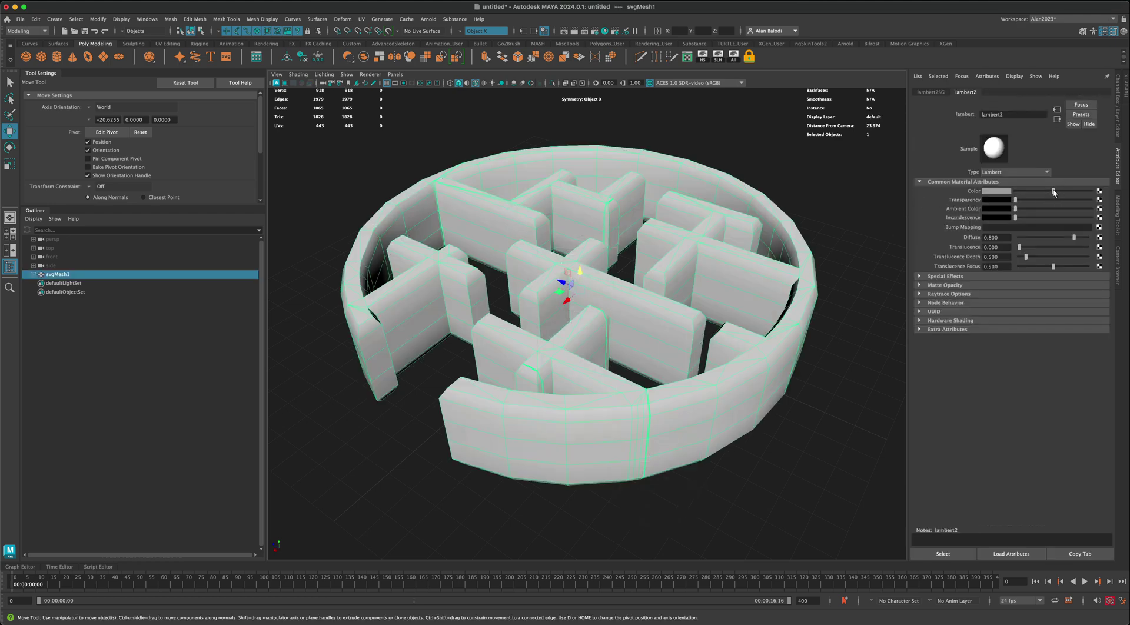
{"action": "left_click_drag", "start_coordinate": [1054, 192], "coordinate": [1075, 191]}
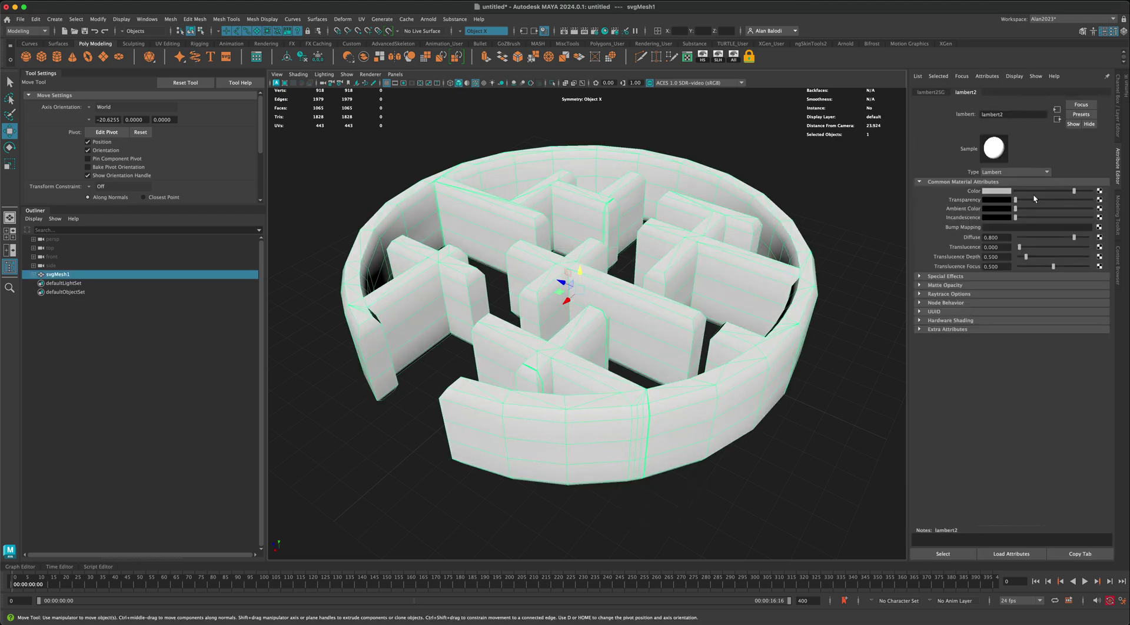
{"action": "left_click", "coordinate": [995, 191]}
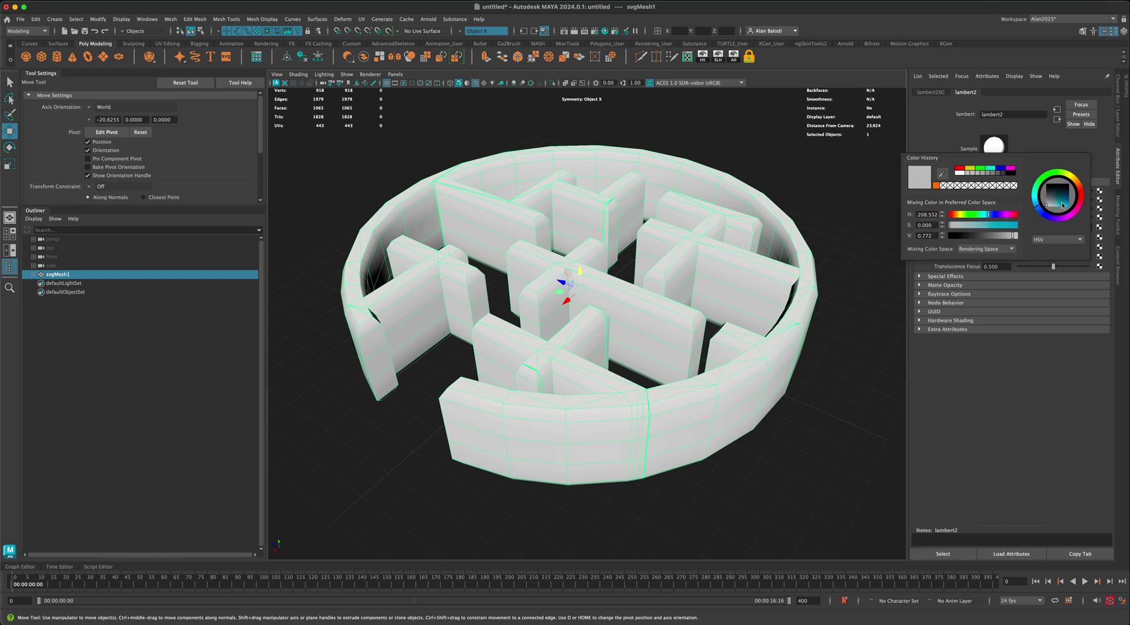
{"action": "left_click_drag", "start_coordinate": [1063, 206], "coordinate": [1074, 214]}
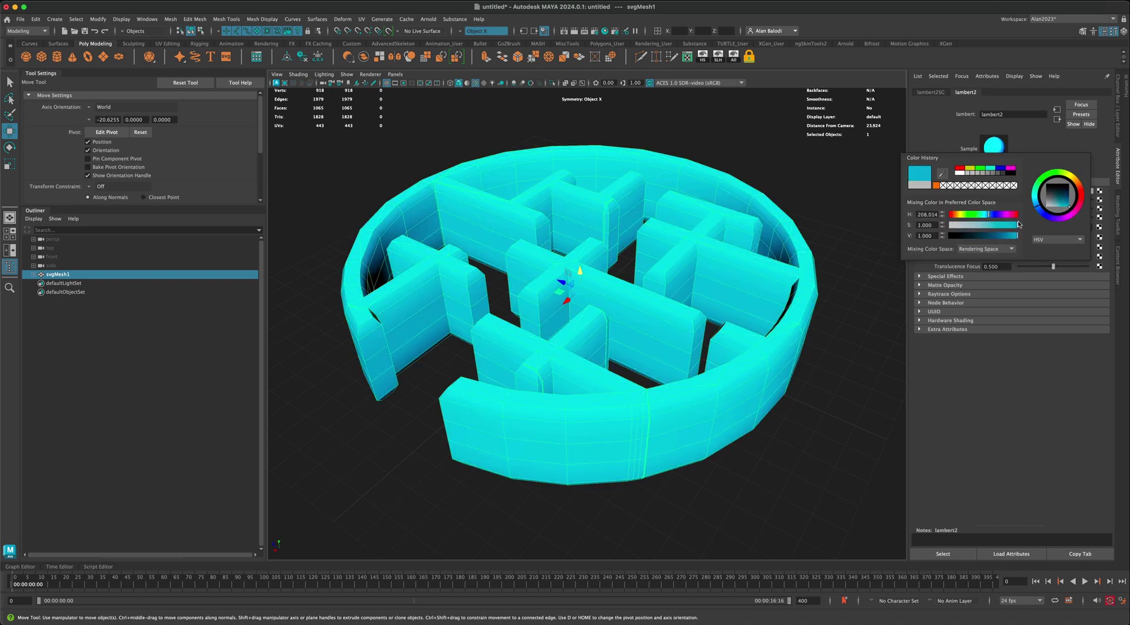
{"action": "left_click_drag", "start_coordinate": [1010, 237], "coordinate": [998, 238]}
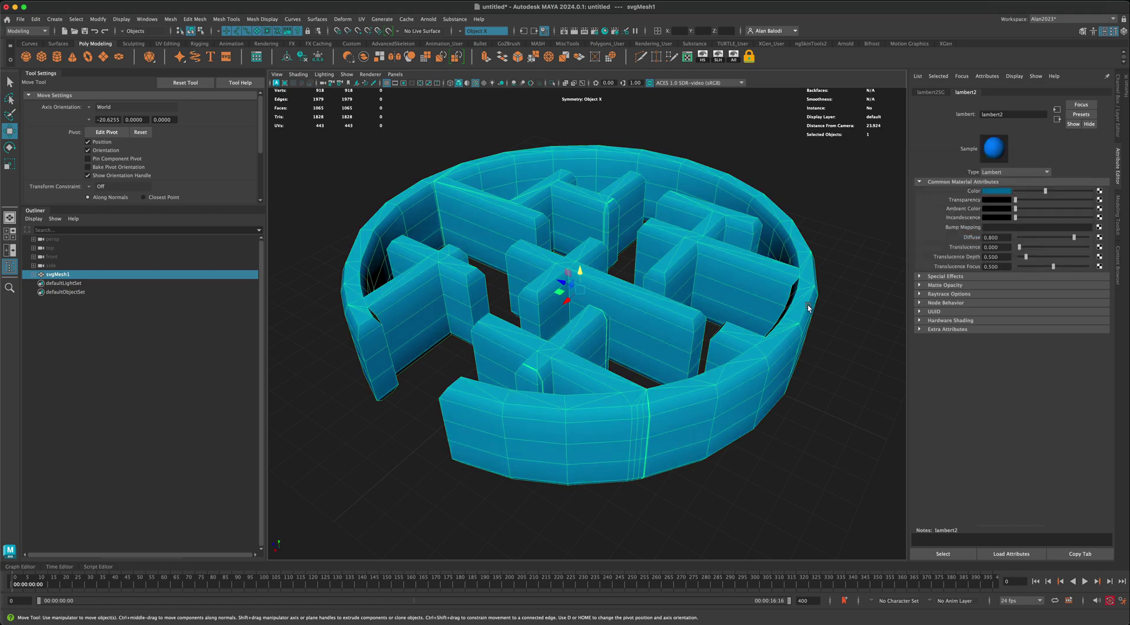
{"action": "left_click", "coordinate": [835, 305]}
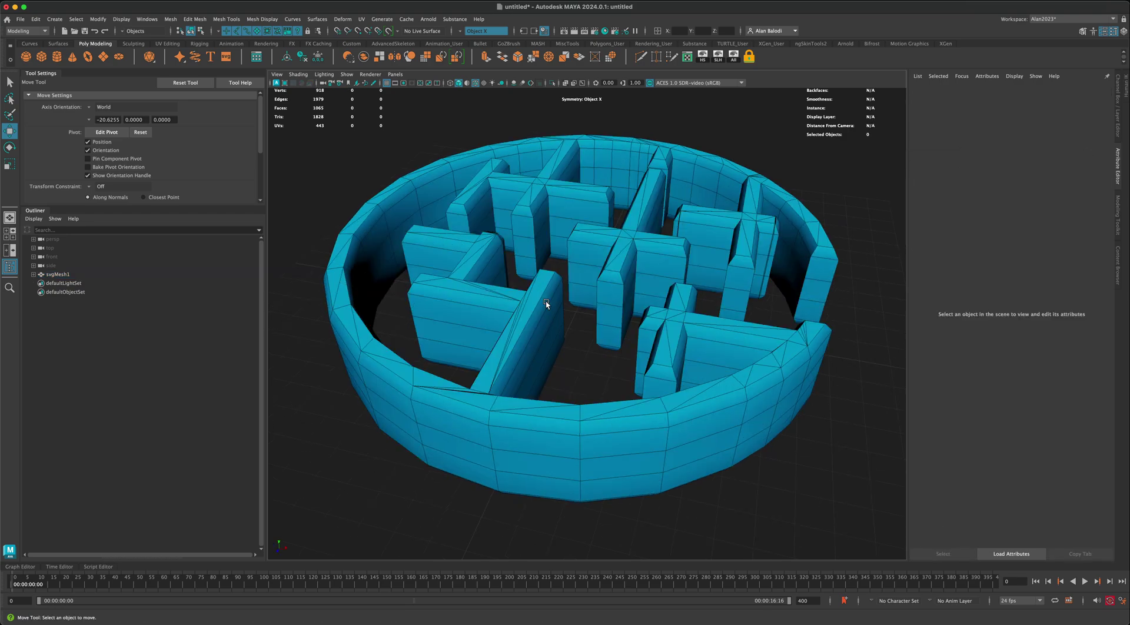